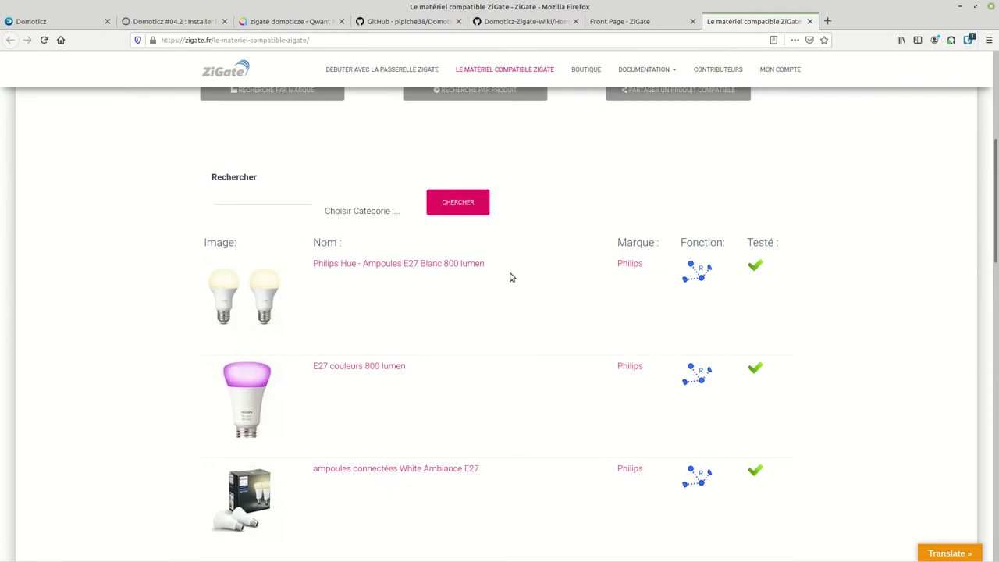
# Browse ZiGate's compatible hardware by brand, scrolling through the brand logos and back up
pyautogui.click(302, 420)
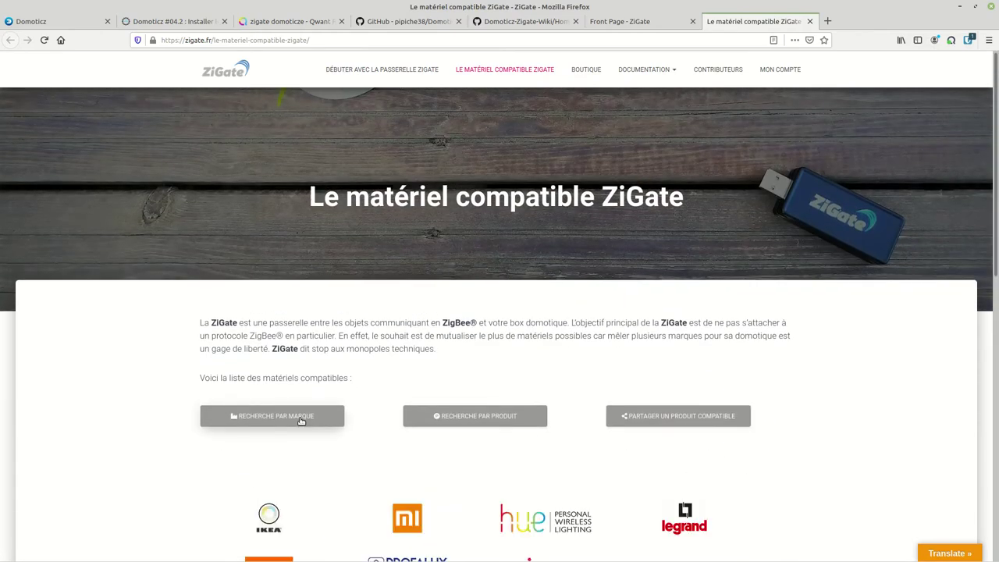
pyautogui.scroll(-4, 330, 379)
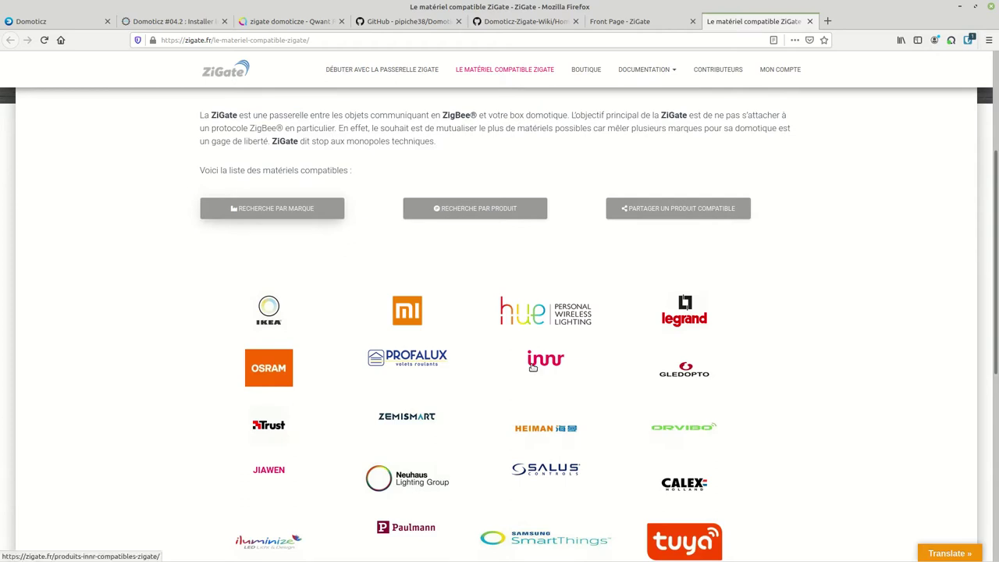
pyautogui.scroll(-3, 673, 318)
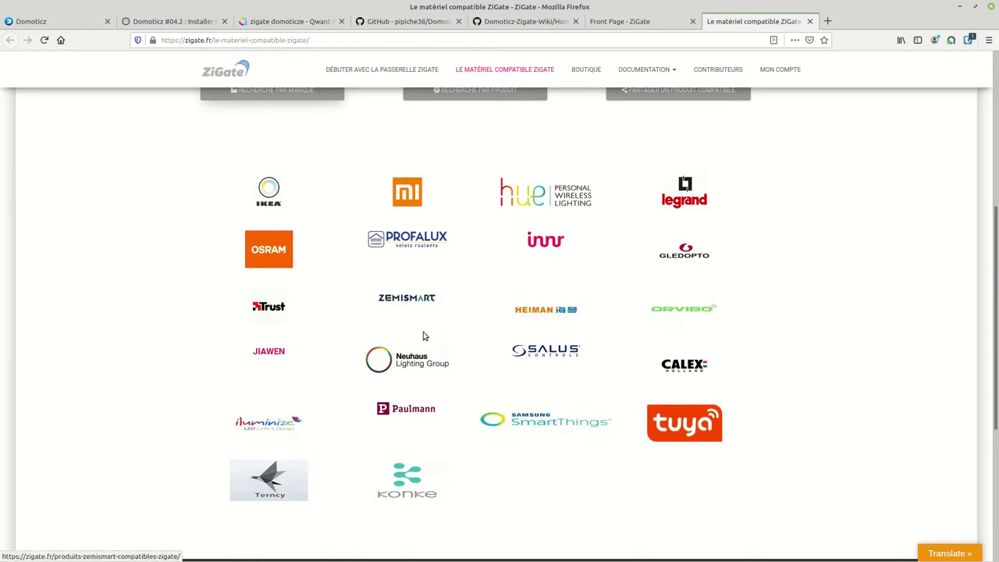
pyautogui.scroll(8, 424, 329)
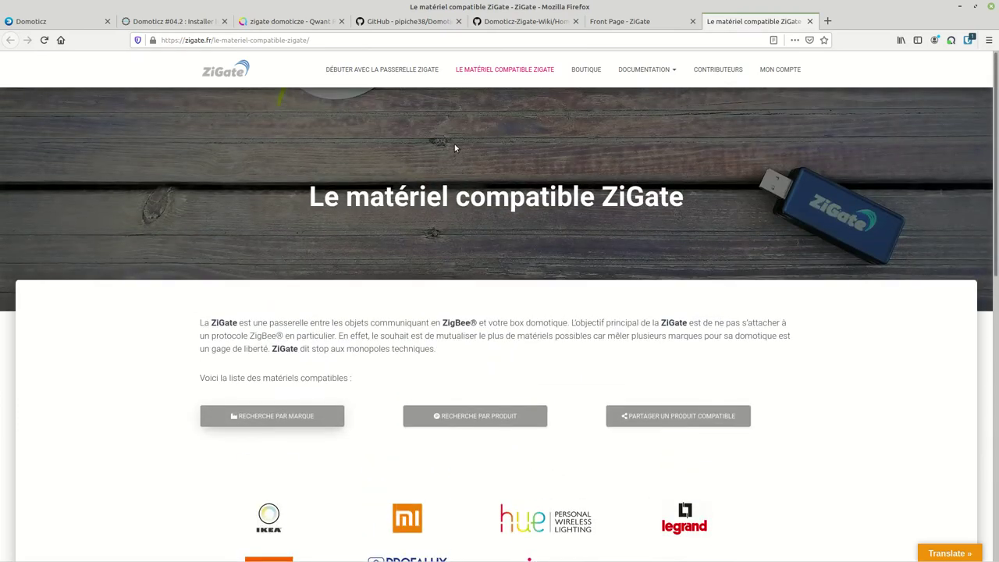
# Revisit the ZiGate front page and the Domoticz-Zigate GitHub repository's file list
pyautogui.click(646, 24)
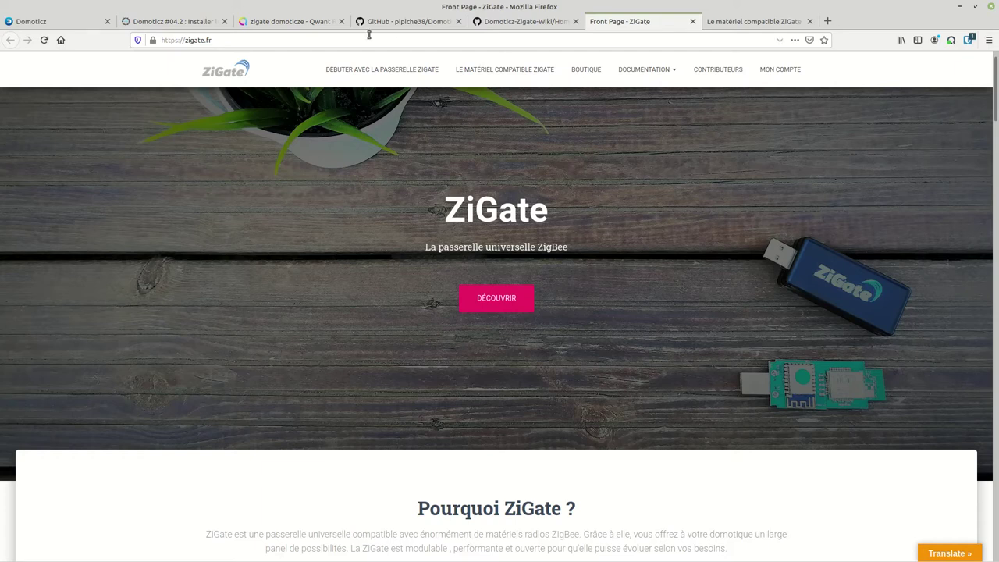
pyautogui.click(429, 23)
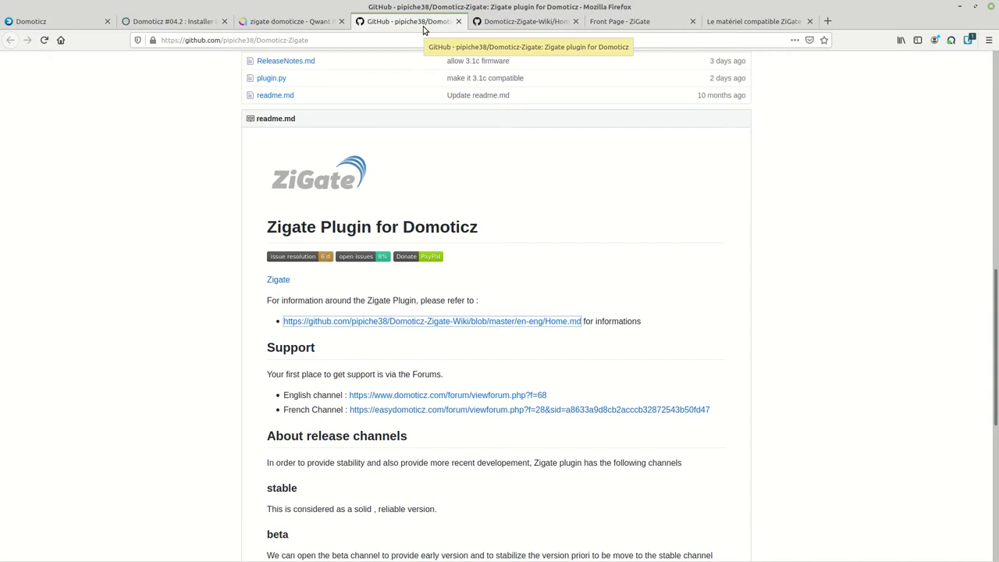
pyautogui.scroll(10, 580, 218)
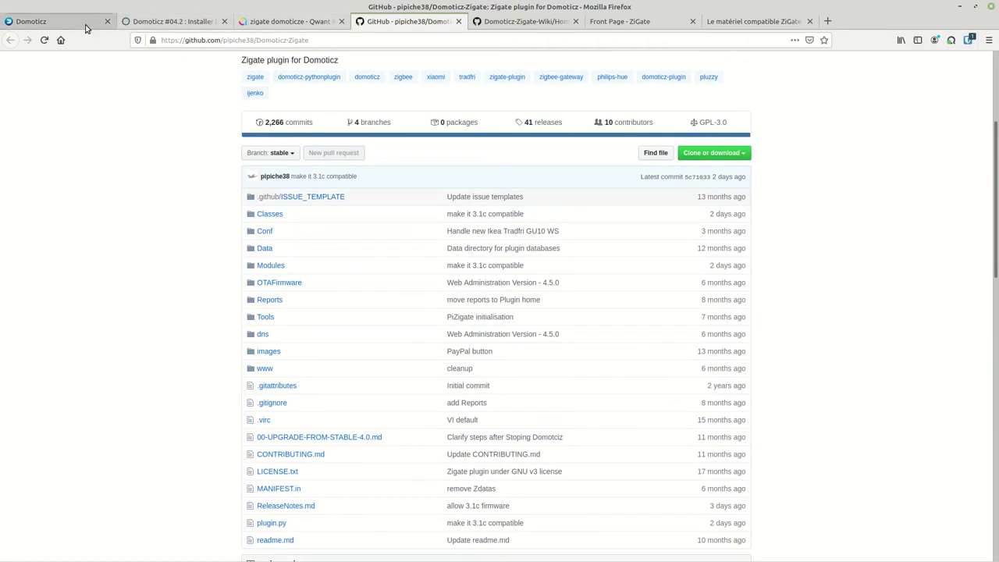
# Open the Domoticz hardware configuration page
pyautogui.click(59, 26)
pyautogui.moveTo(761, 65)
pyautogui.click(755, 90)
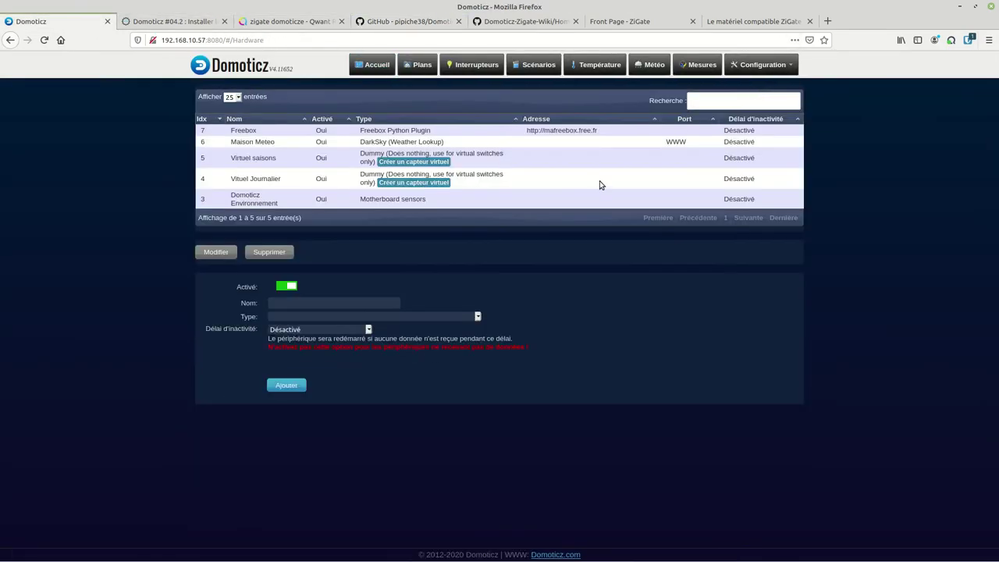
# Look through the hardware type list without choosing one, and open a terminal window
pyautogui.click(307, 318)
pyautogui.scroll(-20, 334, 262)
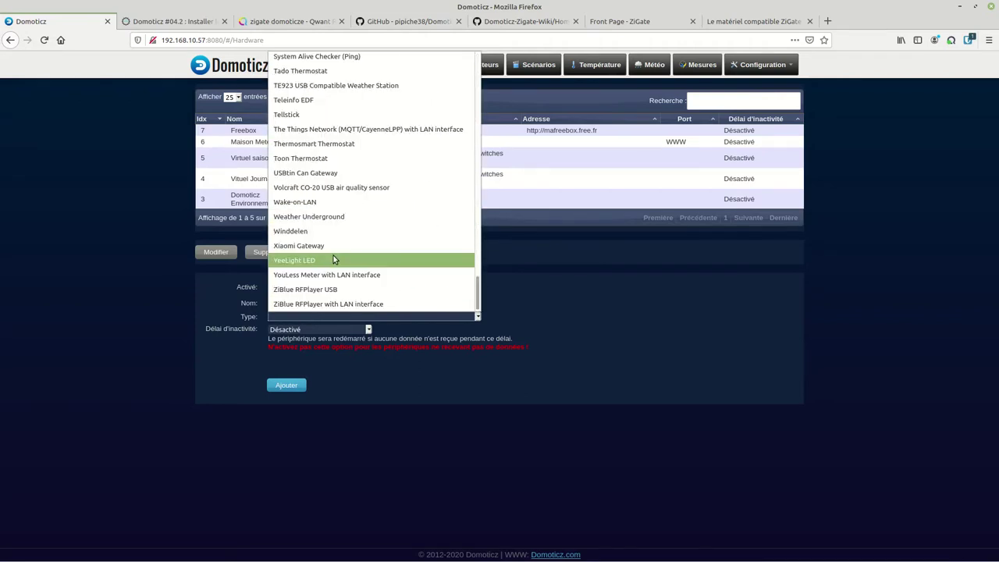
pyautogui.click(221, 385)
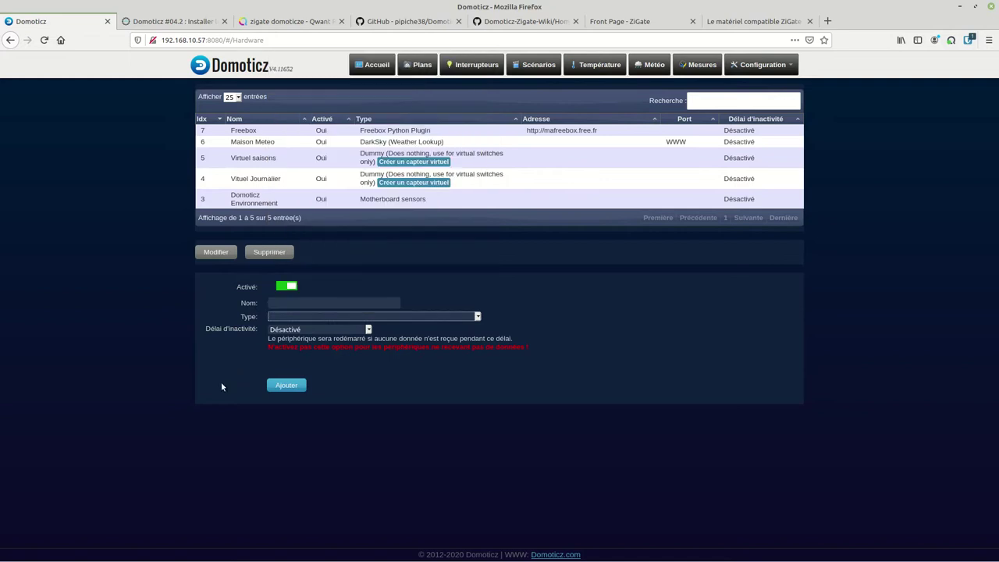
pyautogui.hotkey('ctrl', 'alt', 't')
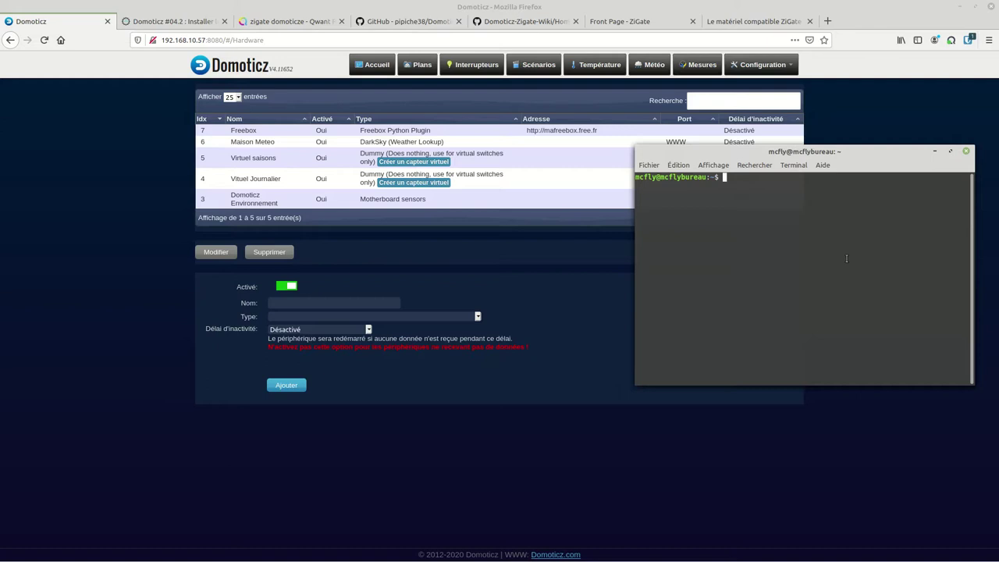
pyautogui.write('ssh p')
pyautogui.write('i@192')
pyautogui.write('.')
pyautogui.write('19')
pyautogui.press('BackSpace')
pyautogui.press('BackSpace')
pyautogui.press('BackSpace')
pyautogui.write('.168.10.57')
pyautogui.press('Return')
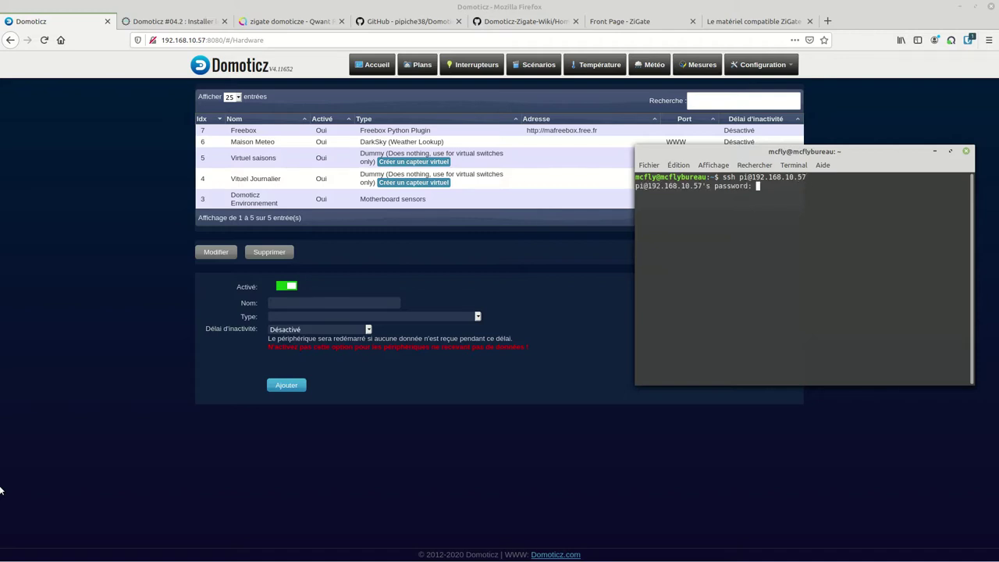
pyautogui.press('Return')
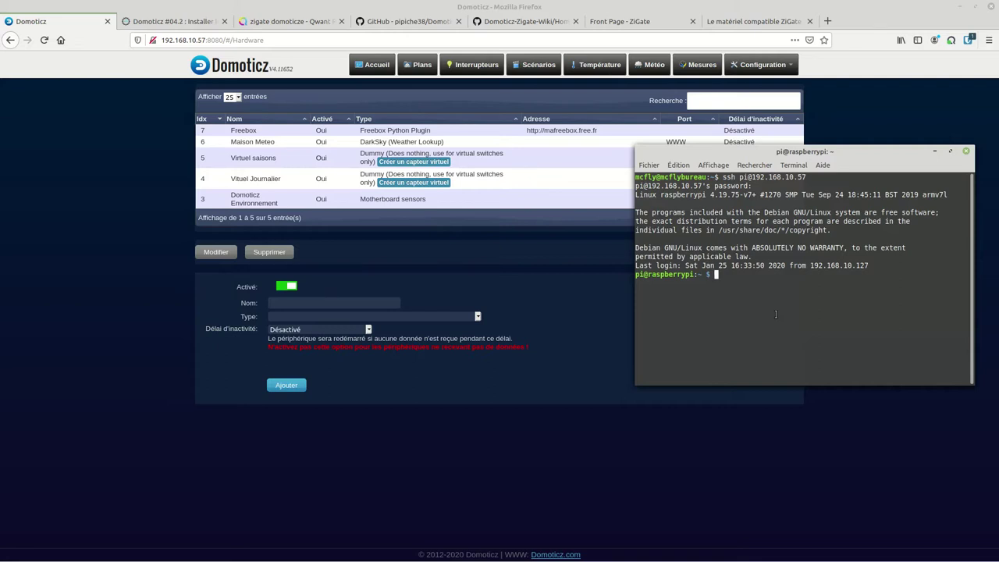
# Change into domoticz/plugins on the Pi and return to the Zigate plugin installation article
pyautogui.press('Up')
pyautogui.press('Up')
pyautogui.press('Up')
pyautogui.press('Up')
pyautogui.press('Up')
pyautogui.press('Up')
pyautogui.press('Return')
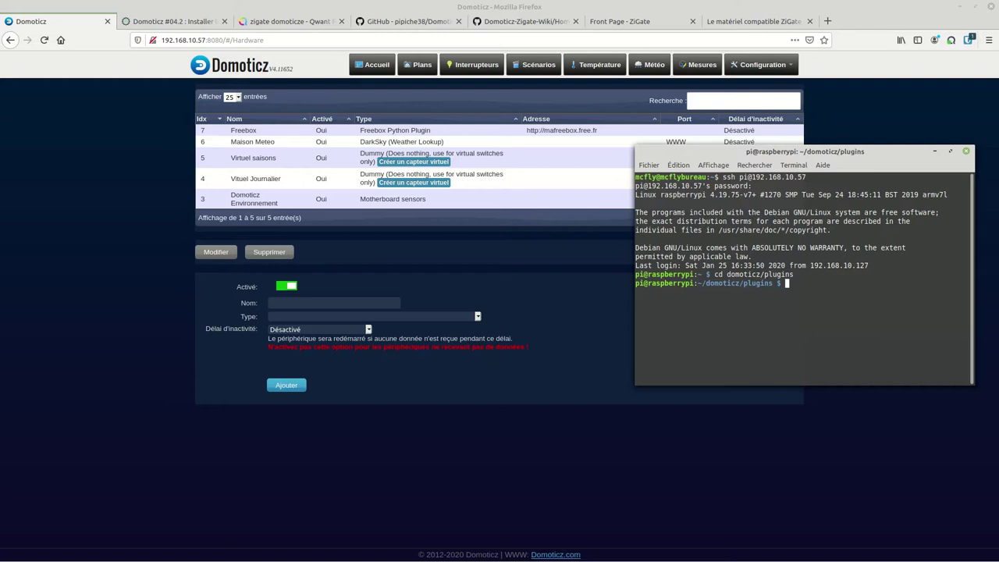
pyautogui.click(184, 25)
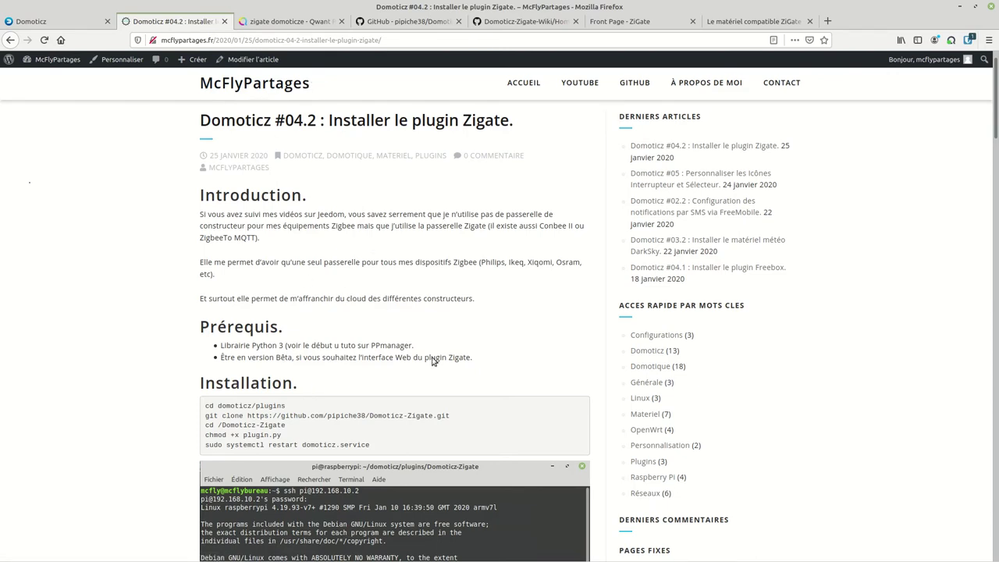
# Close the ZiGate compatible-hardware tab
pyautogui.click(59, 27)
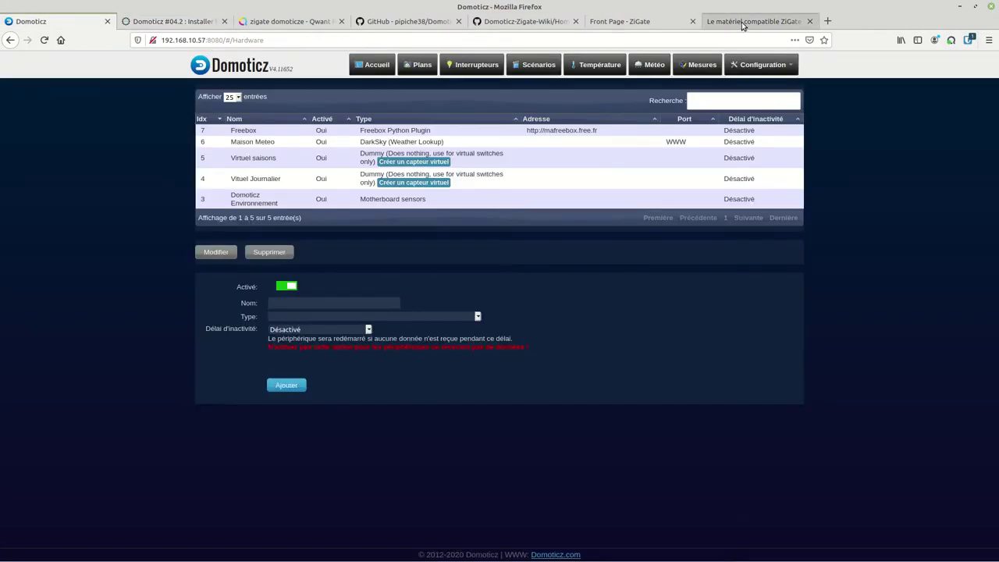
pyautogui.click(742, 26)
pyautogui.click(809, 22)
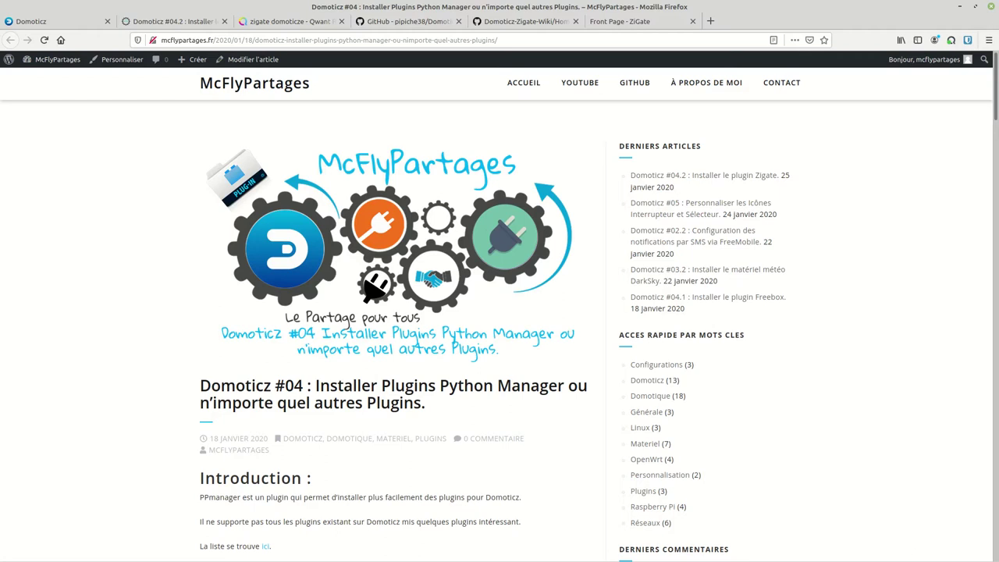
# Move the terminal aside and paste the Domoticz-Zigate git clone command at its prompt
pyautogui.hotkey('alt', 'Tab')
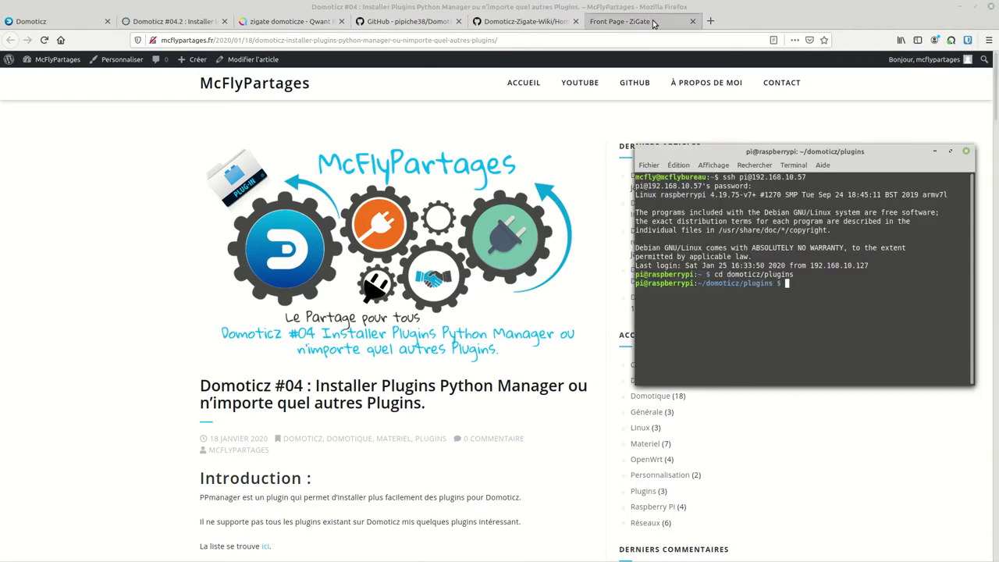
pyautogui.moveTo(798, 156); pyautogui.dragTo(560, 126)
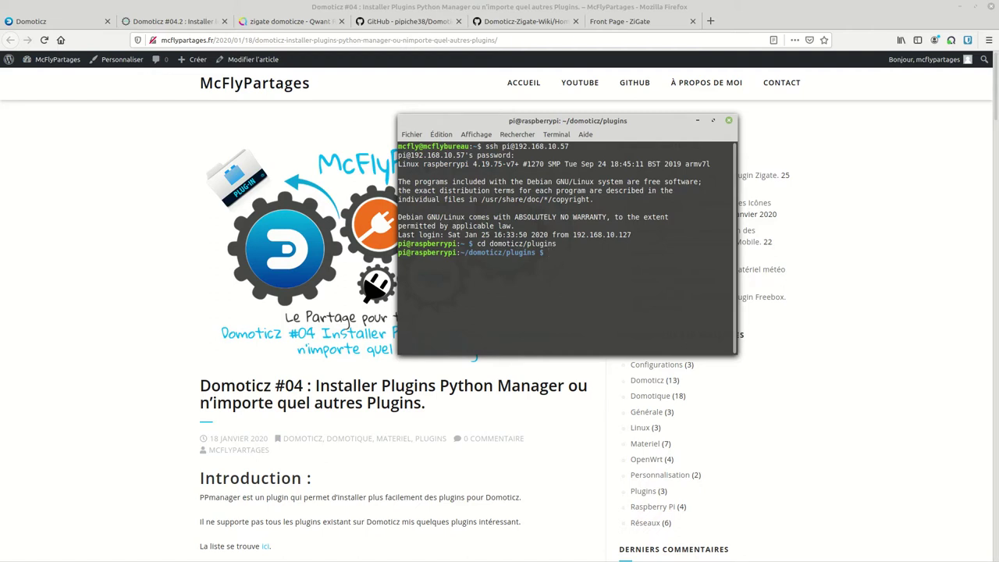
pyautogui.hotkey('alt', 'Tab')
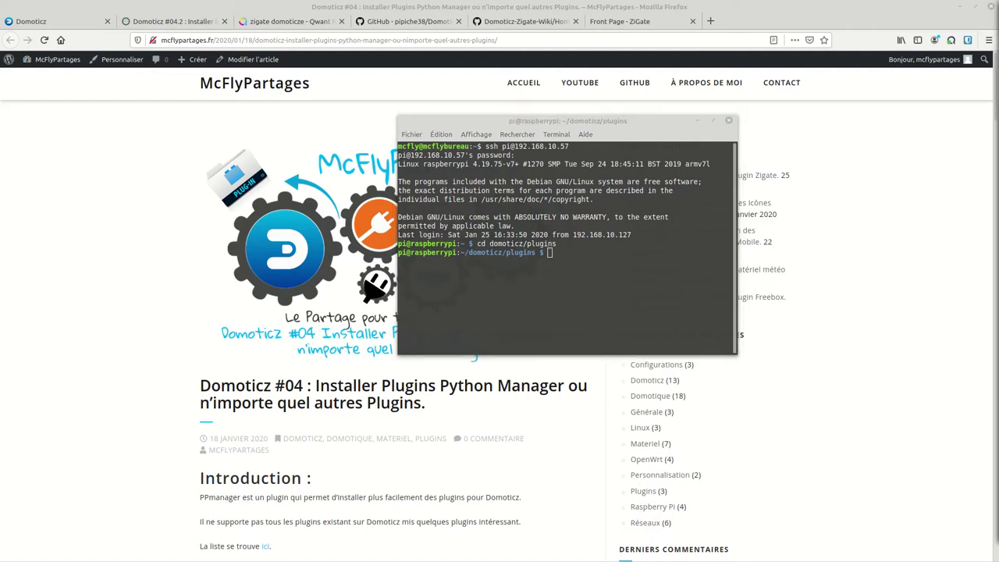
pyautogui.rightClick(609, 283)
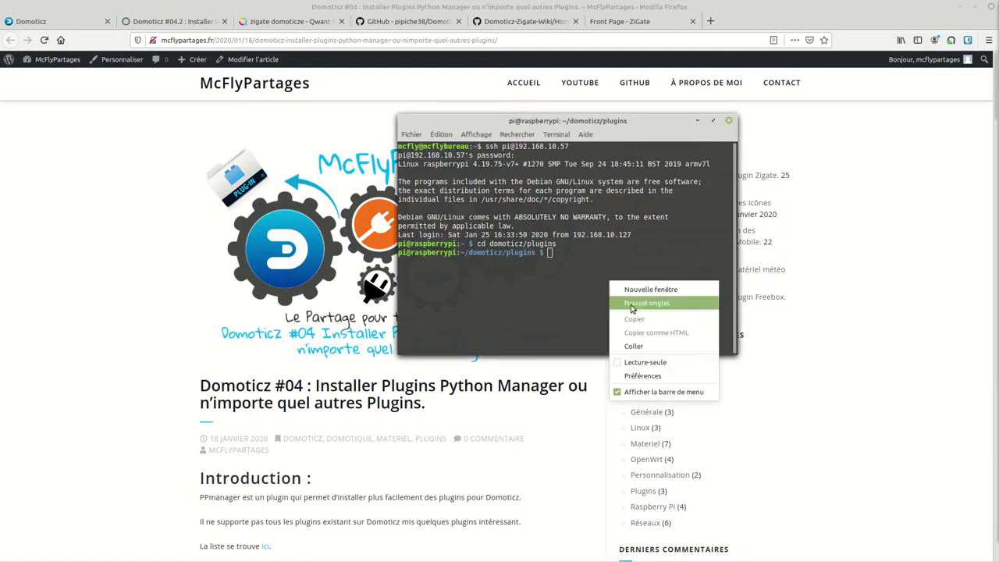
pyautogui.click(646, 345)
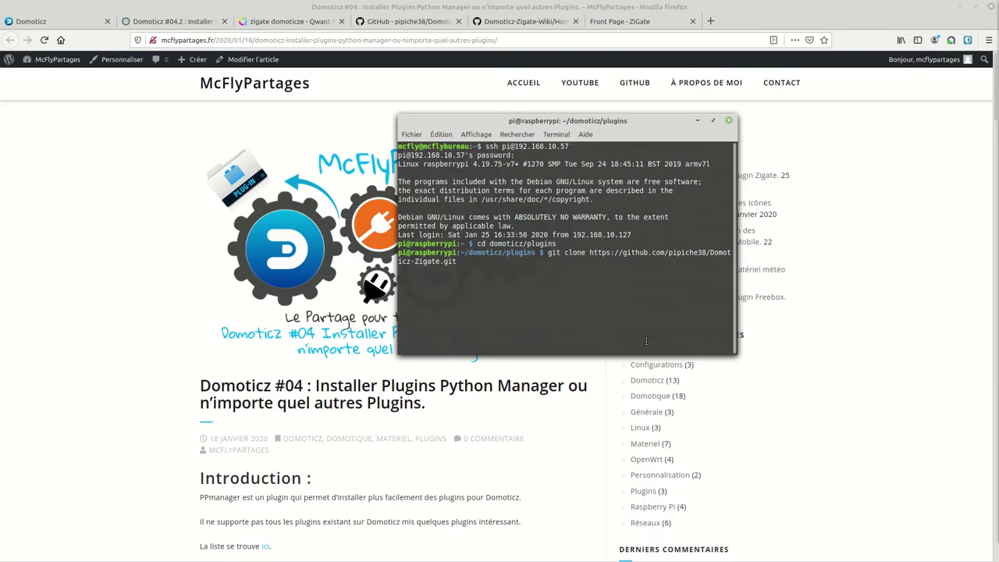
pyautogui.click(420, 30)
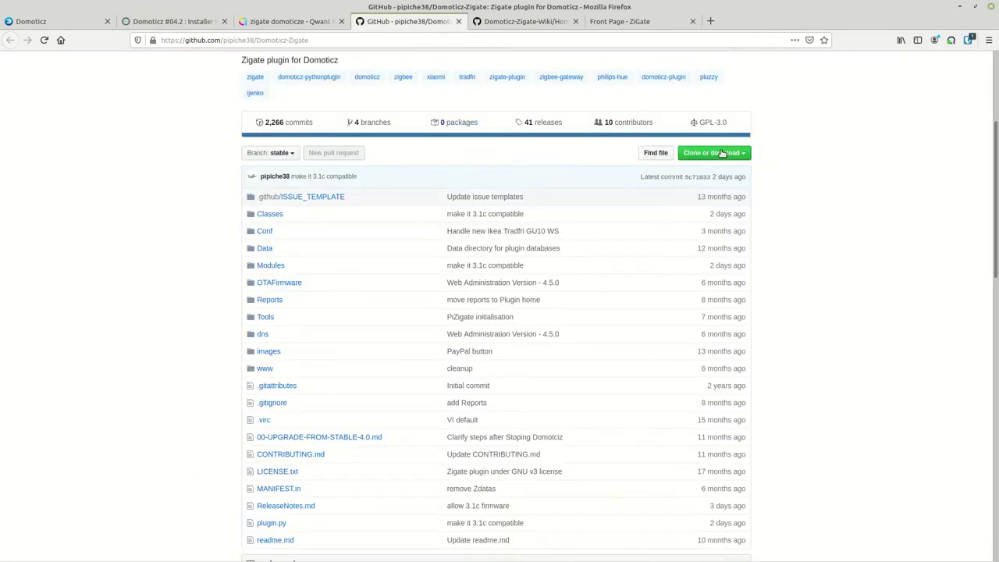
# Check the repository's HTTPS clone address on GitHub
pyautogui.click(713, 153)
pyautogui.click(679, 206)
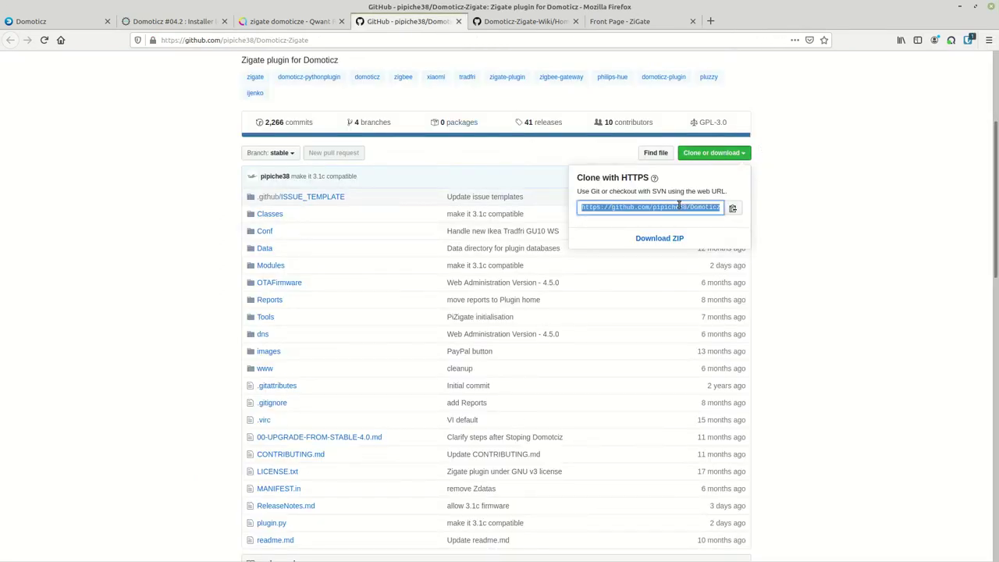
pyautogui.click(578, 151)
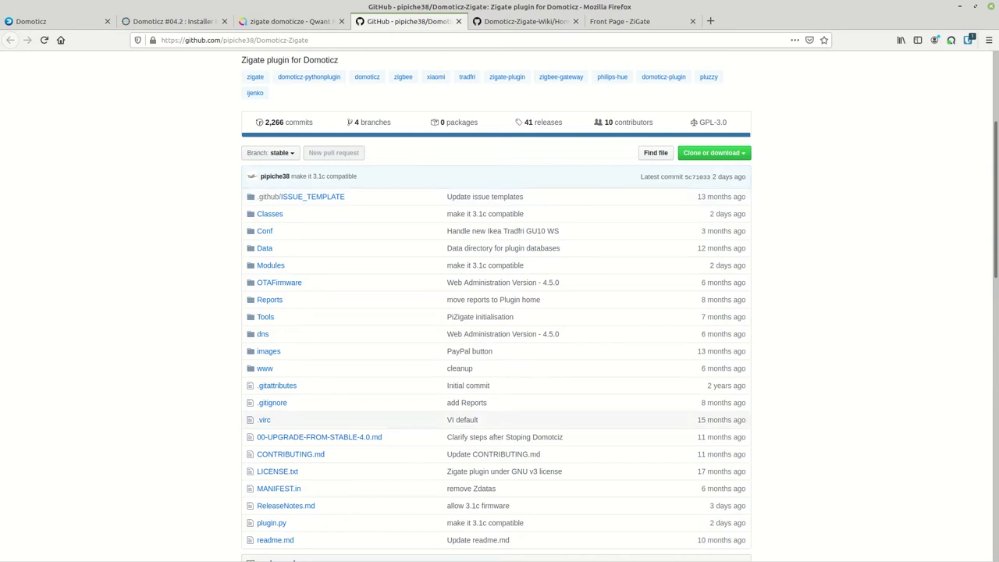
# Run the git clone of Domoticz-Zigate into domoticz/plugins on the Pi
pyautogui.hotkey('alt', 'Tab')
pyautogui.press('Return')
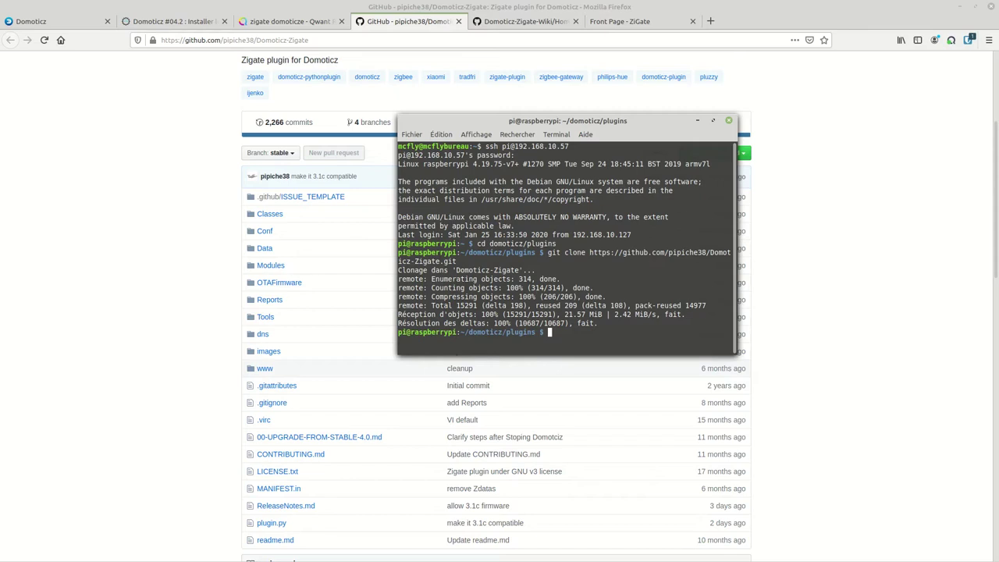
pyautogui.write('cd /')
pyautogui.write('D')
pyautogui.write('o')
# Change into the Domoticz-Zigate plugin folder
pyautogui.press('BackSpace')
pyautogui.write('il')
pyautogui.press('BackSpace')
pyautogui.press('BackSpace')
pyautogui.press('BackSpace')
pyautogui.press('BackSpace')
pyautogui.press('BackSpace')
pyautogui.press('BackSpace')
pyautogui.press('BackSpace')
pyautogui.write('cd Do')
pyautogui.press('Tab')
pyautogui.press('Return')
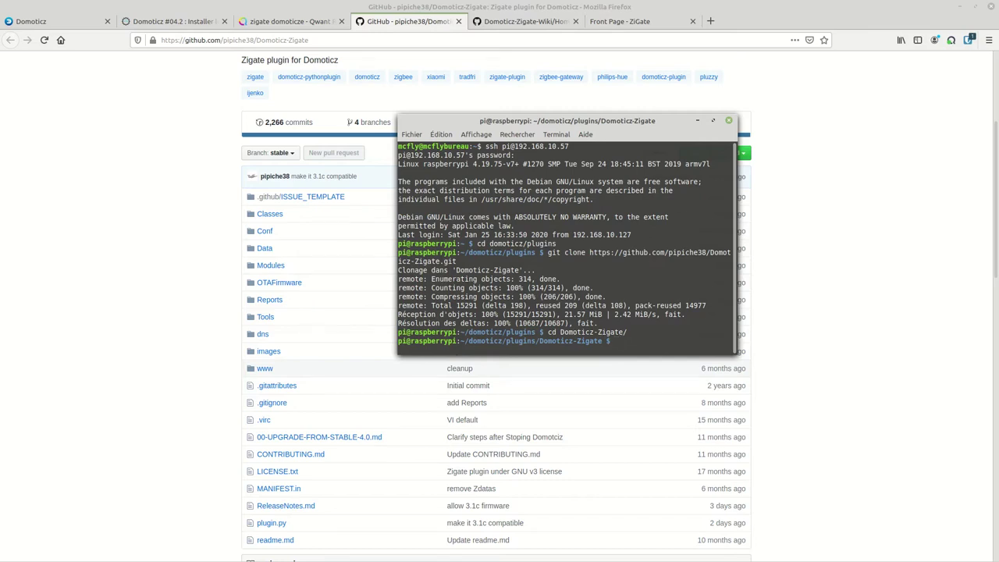
# Make plugin.py executable with chmod +x
pyautogui.write('chmod +x plu')
pyautogui.press('Tab')
pyautogui.press('Return')
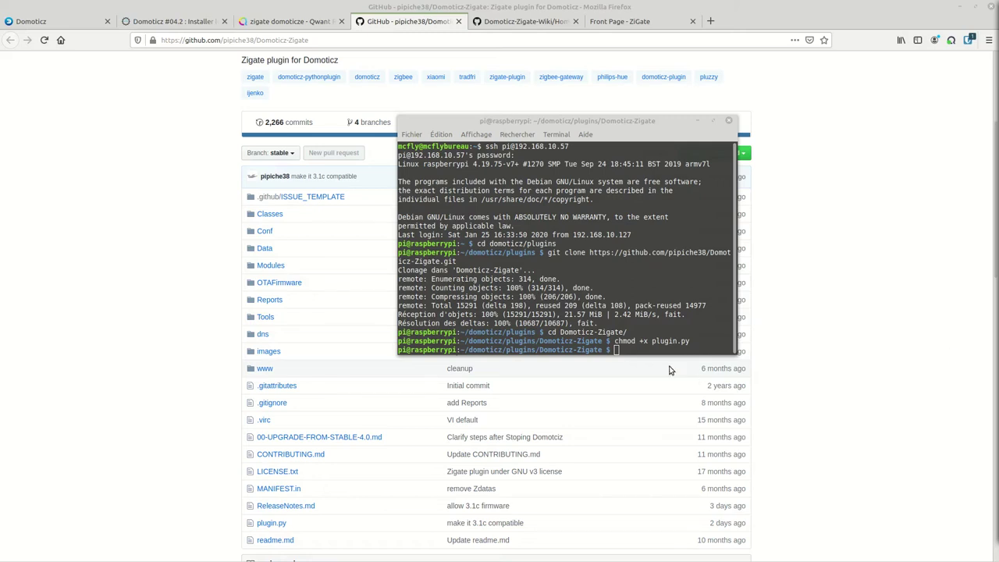
# Restart domoticz.service with the pasted sudo systemctl command and reload the Domoticz page
pyautogui.click(633, 350)
pyautogui.rightClick(633, 351)
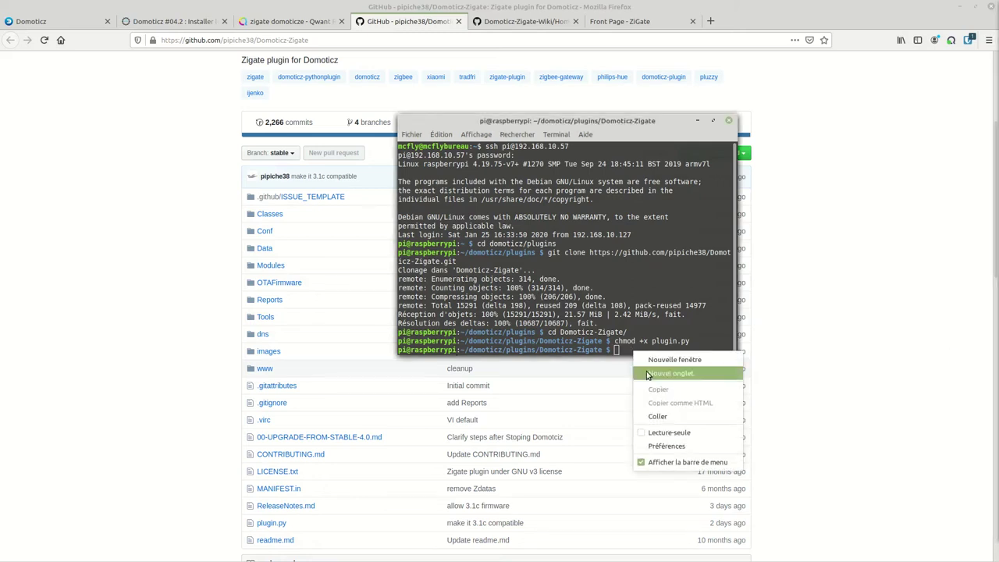
pyautogui.click(658, 416)
pyautogui.press('Return')
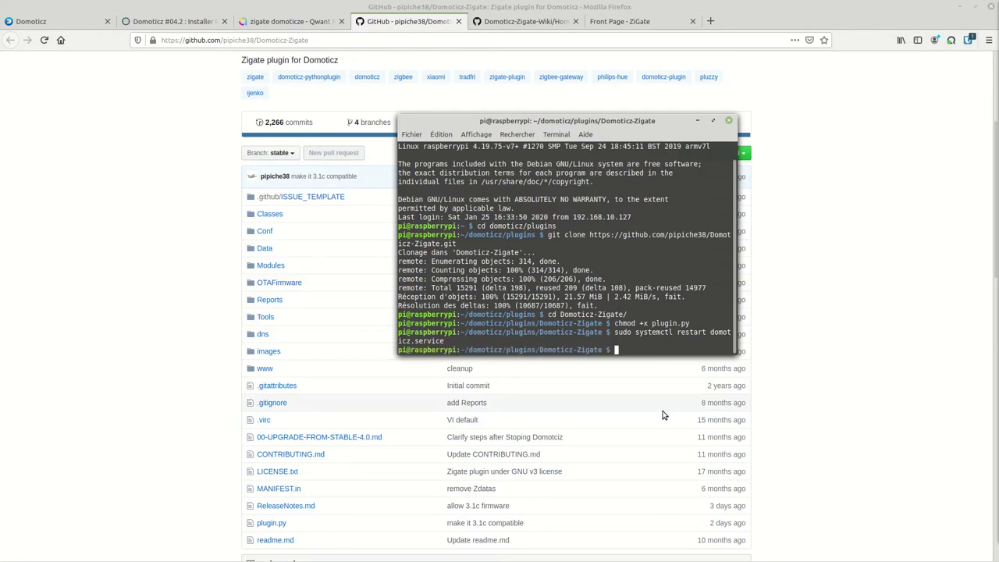
pyautogui.click(60, 24)
pyautogui.click(45, 43)
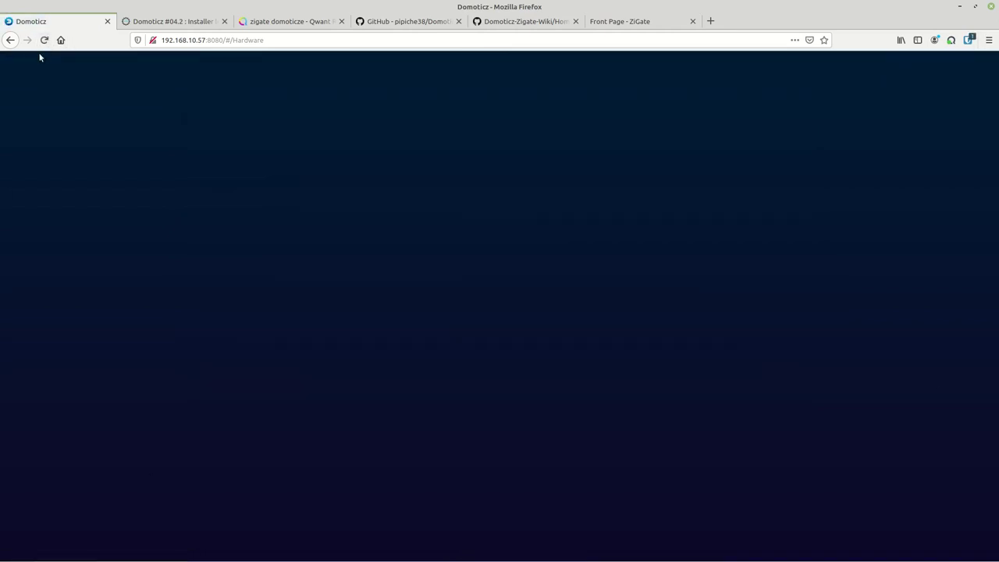
# Reload Domoticz, strip #/Login from the address, and open the hardware page
pyautogui.click(43, 40)
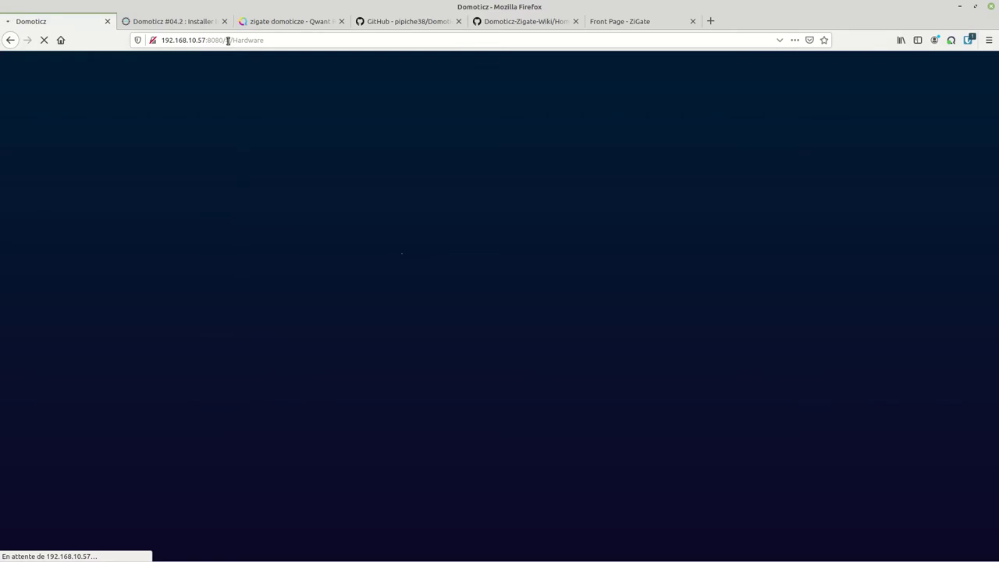
pyautogui.click(345, 43)
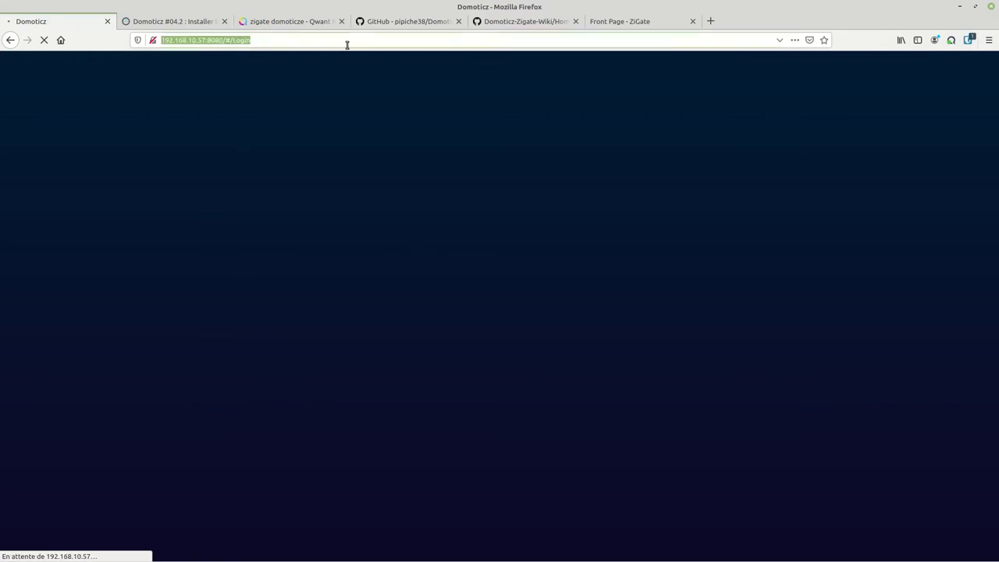
pyautogui.click(238, 38)
pyautogui.moveTo(225, 40); pyautogui.dragTo(275, 41)
pyautogui.press('BackSpace')
pyautogui.press('Return')
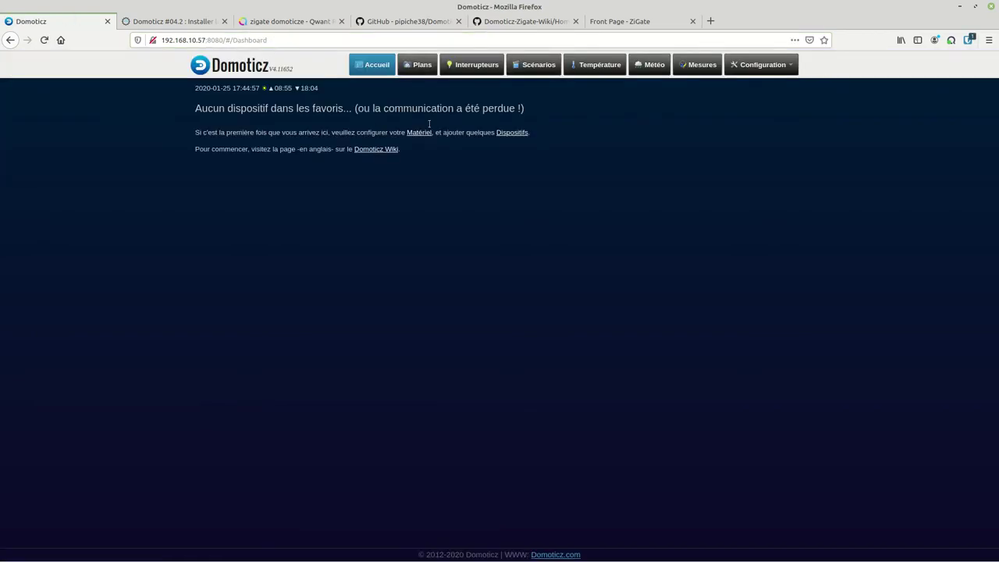
pyautogui.click(763, 66)
pyautogui.click(748, 91)
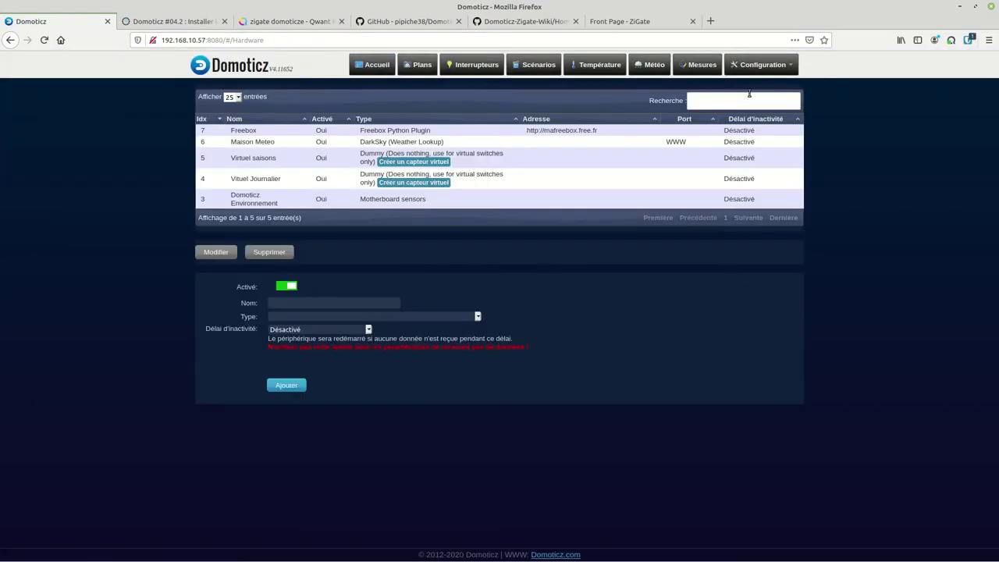
# Start new hardware of type Zigate plugin named 'Zigate plugin'
pyautogui.click(364, 320)
pyautogui.scroll(-5, 367, 279)
pyautogui.scroll(-10, 368, 278)
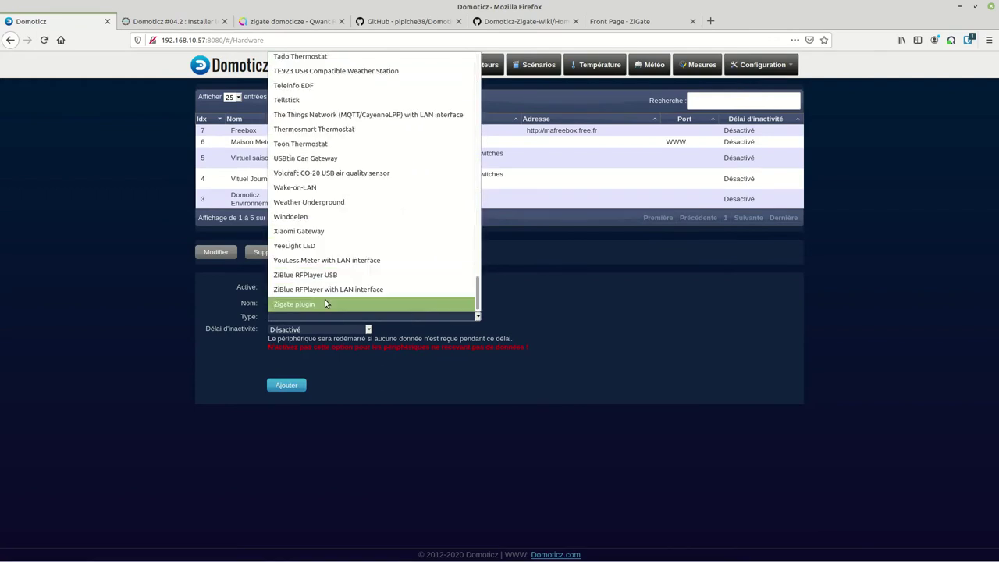
pyautogui.click(323, 304)
pyautogui.click(279, 305)
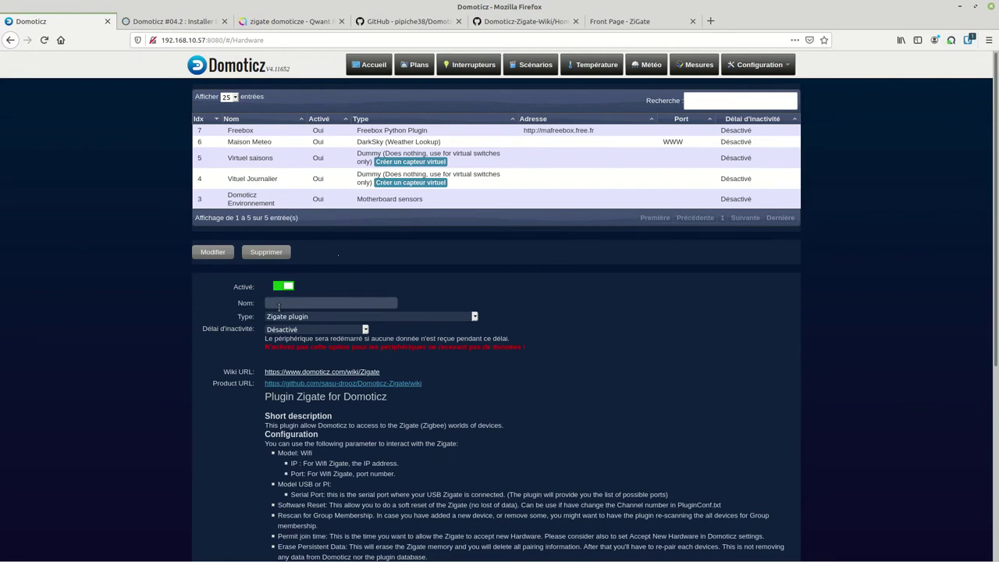
pyautogui.write('Zigate plugin')
# Set the Zigate model to Wifi
pyautogui.scroll(-5, 297, 331)
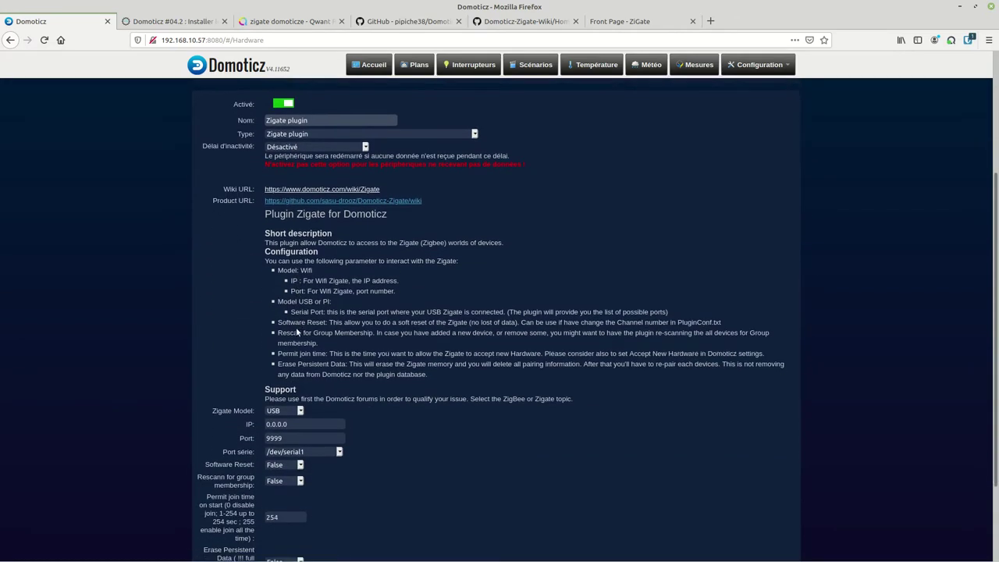
pyautogui.click(291, 358)
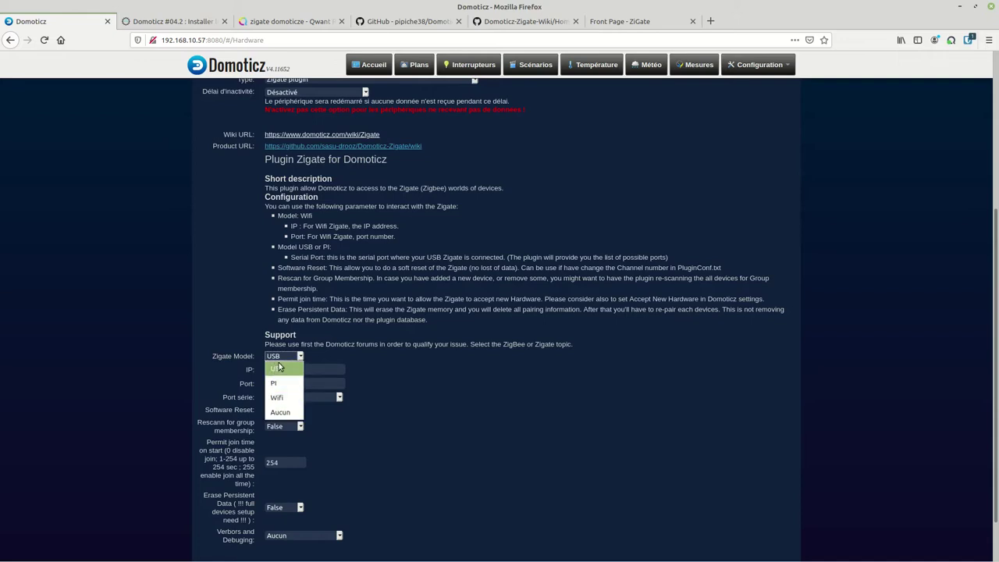
pyautogui.click(281, 397)
# Enter IP address 192.168.10.15 and keep port 9999
pyautogui.tripleClick(293, 370)
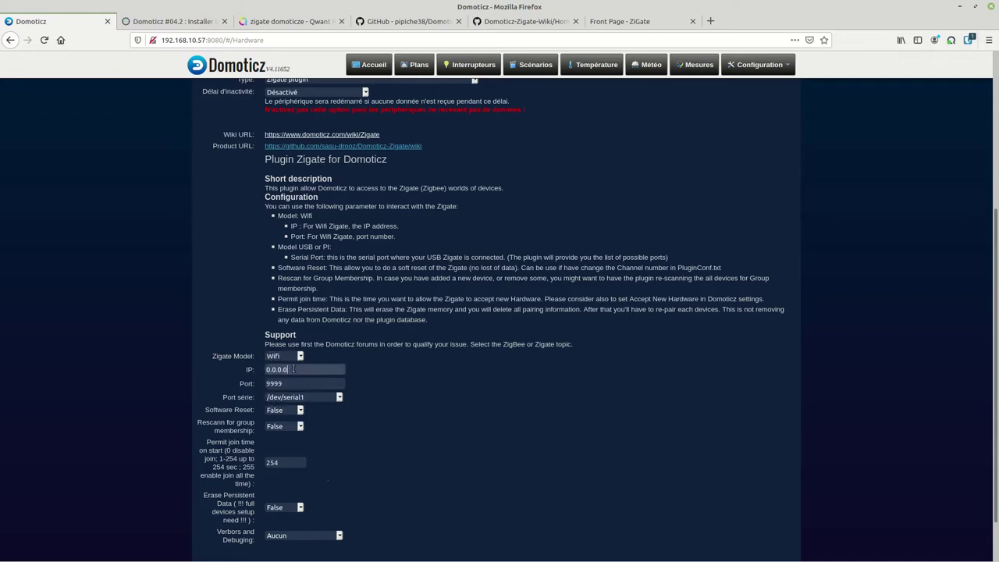
pyautogui.write('192.168.10.15')
pyautogui.press('Tab')
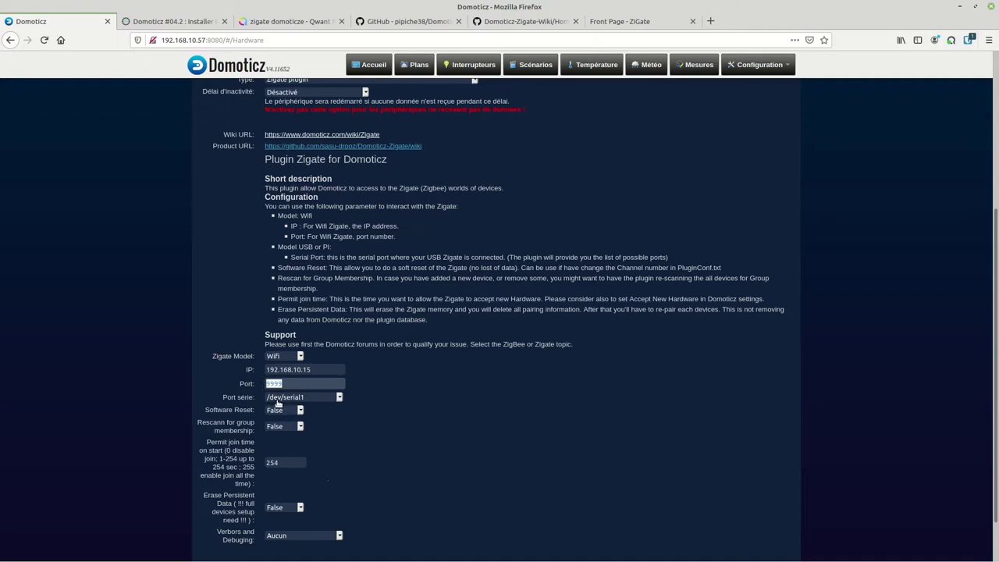
pyautogui.press('Tab')
# Keep Wifi model, /dev/serial1 serial port and debugging off, then add the hardware
pyautogui.click(284, 400)
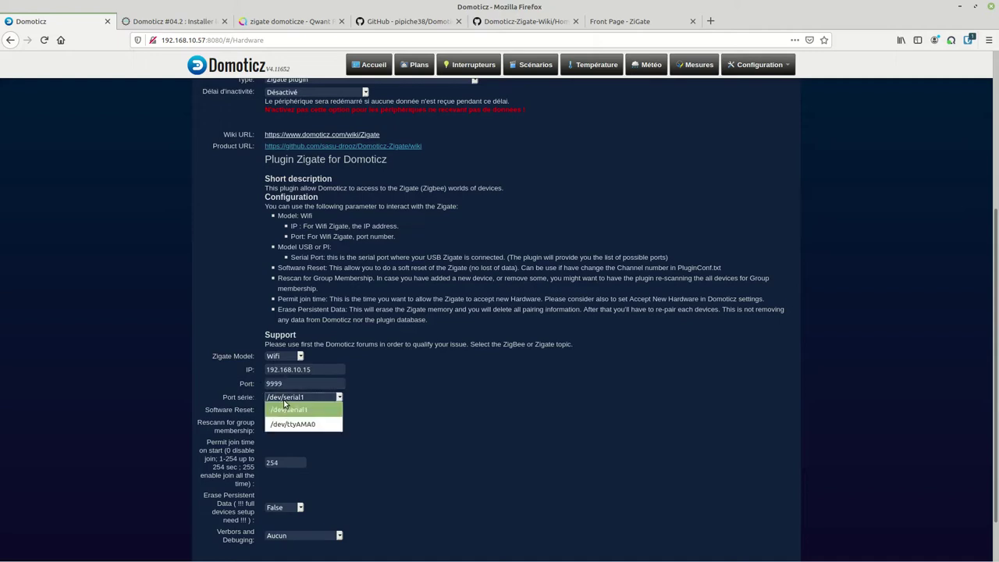
pyautogui.click(289, 356)
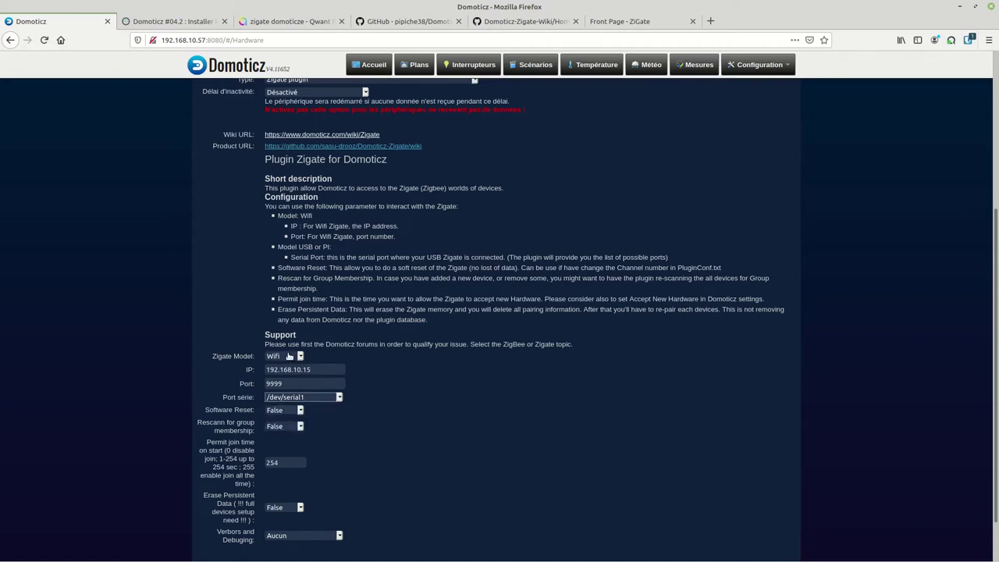
pyautogui.click(289, 356)
pyautogui.click(315, 352)
pyautogui.click(303, 398)
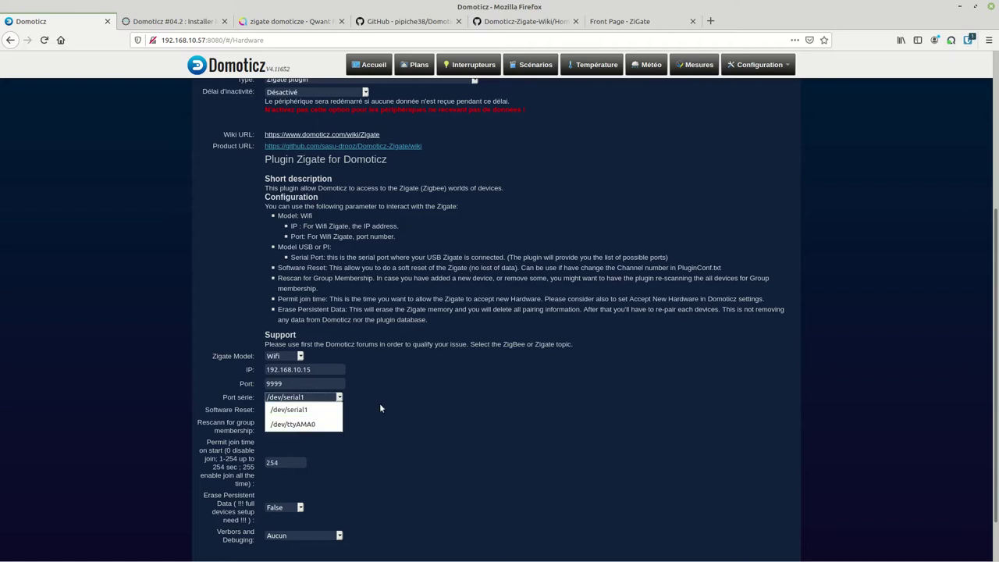
pyautogui.click(391, 426)
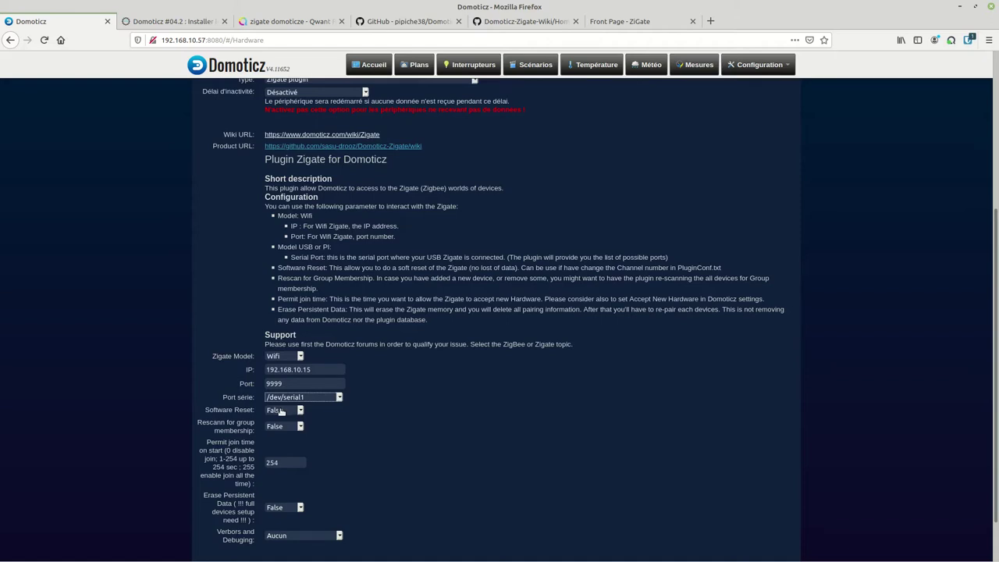
pyautogui.scroll(-2, 310, 436)
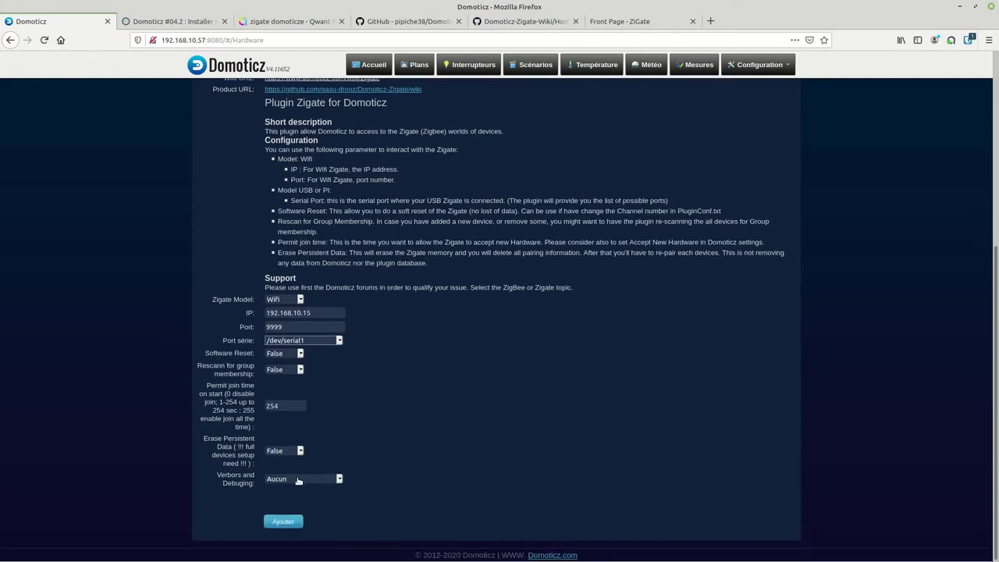
pyautogui.click(297, 479)
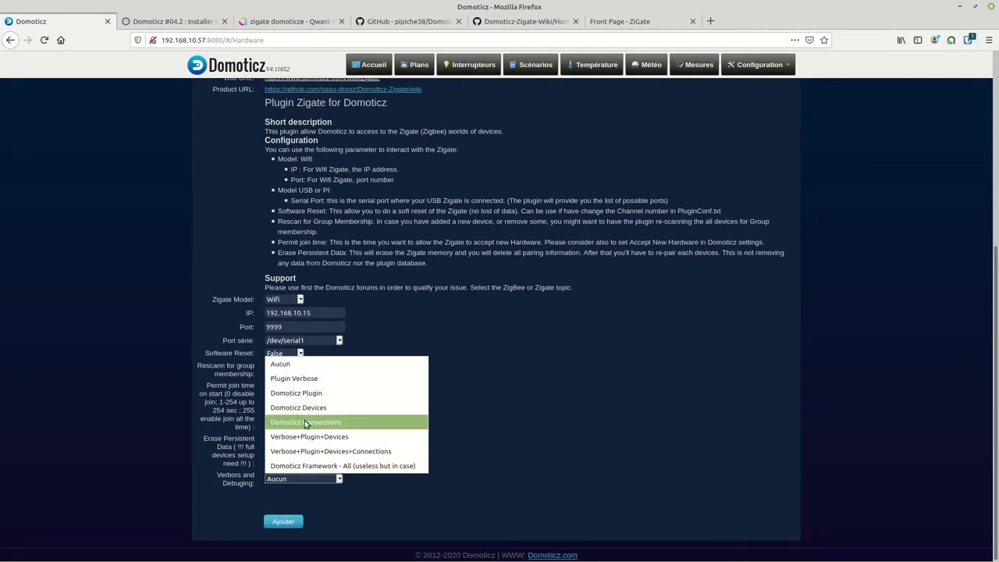
pyautogui.click(456, 417)
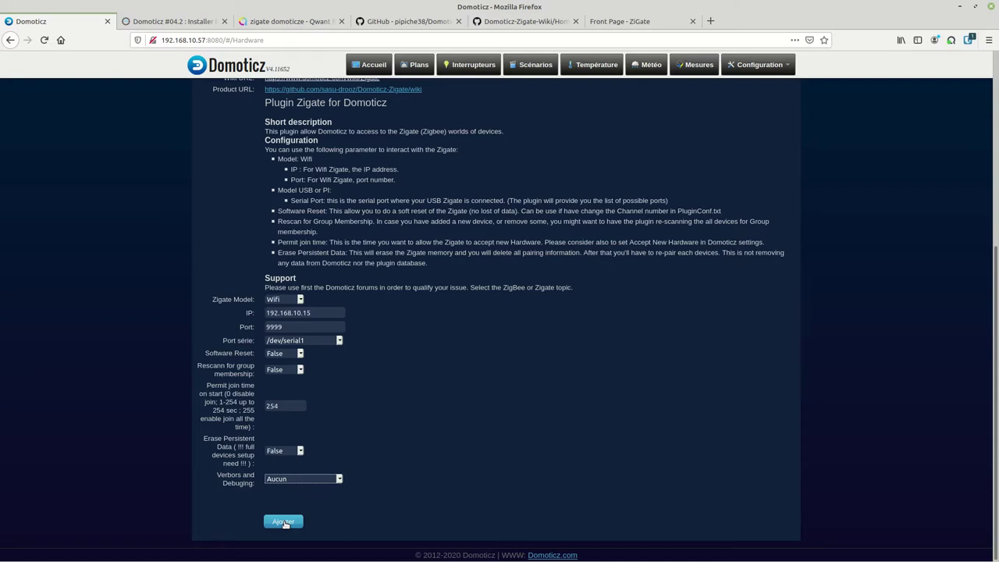
pyautogui.click(283, 523)
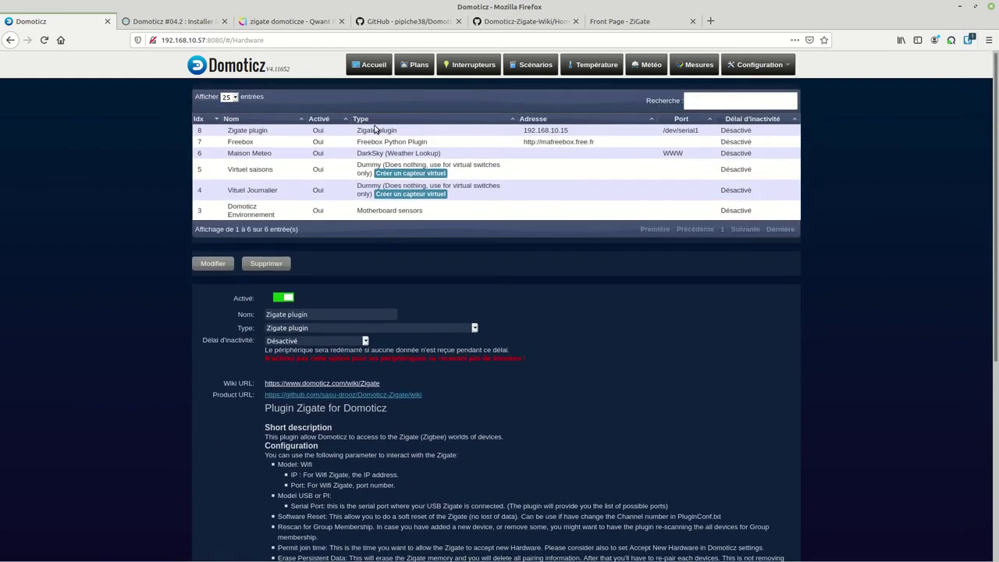
# Filter the Domoticz devices list on 'zig' to show Zigate Status and Zigate Notifications
pyautogui.click(377, 130)
pyautogui.click(757, 64)
pyautogui.click(731, 112)
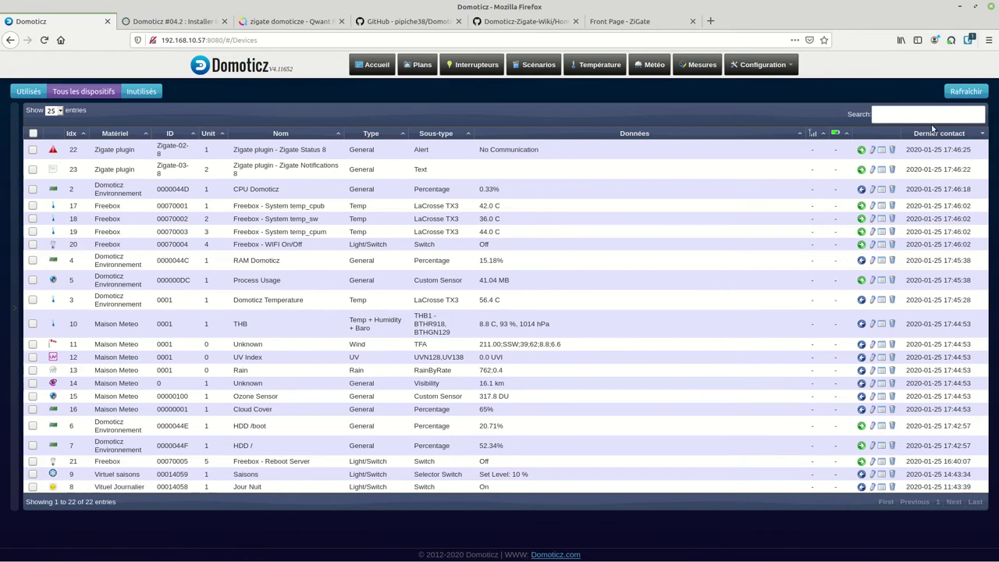
pyautogui.write('zig')
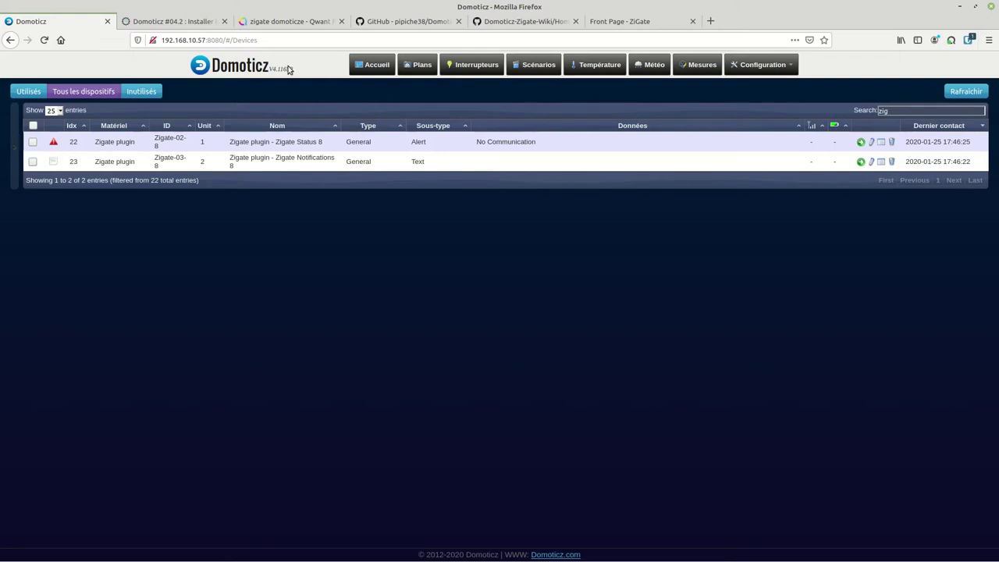
pyautogui.moveTo(288, 72)
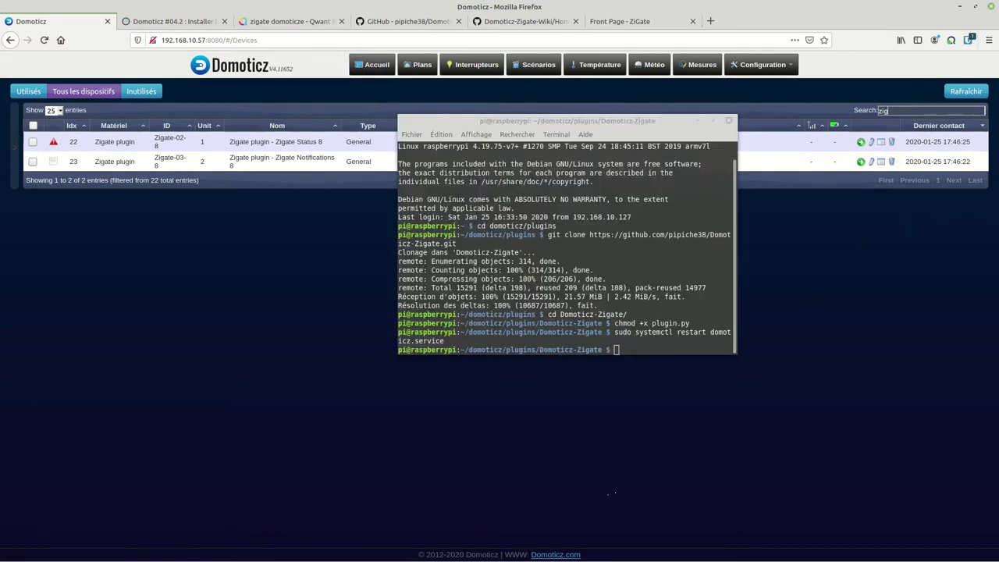
# Try changing into the Conf folder with cd /Conf, then list the plugin folder's contents
pyautogui.moveTo(612, 124); pyautogui.dragTo(598, 180)
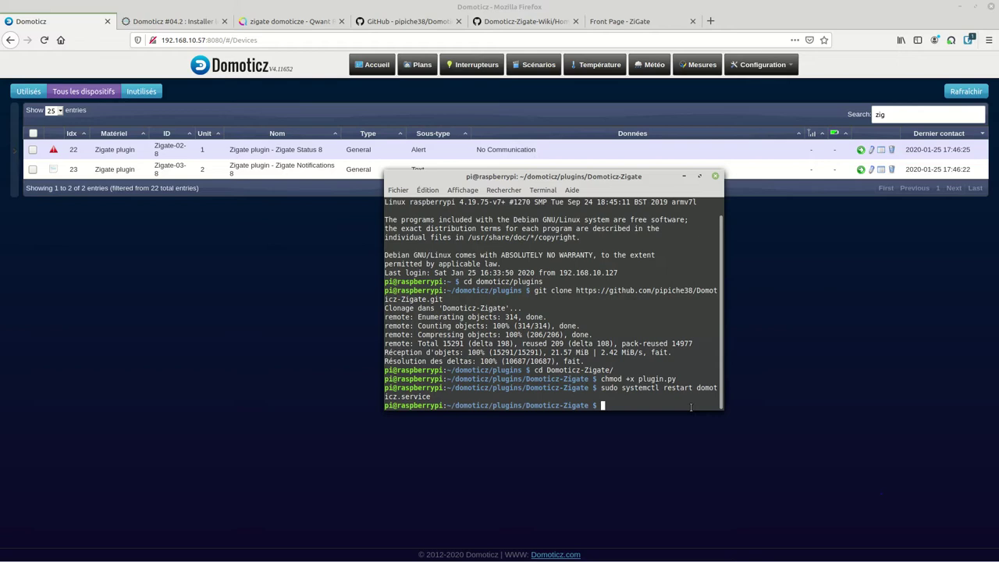
pyautogui.write('cd .')
pyautogui.press('BackSpace')
pyautogui.write('C')
pyautogui.press('BackSpace')
pyautogui.write('/Conf')
pyautogui.press('Return')
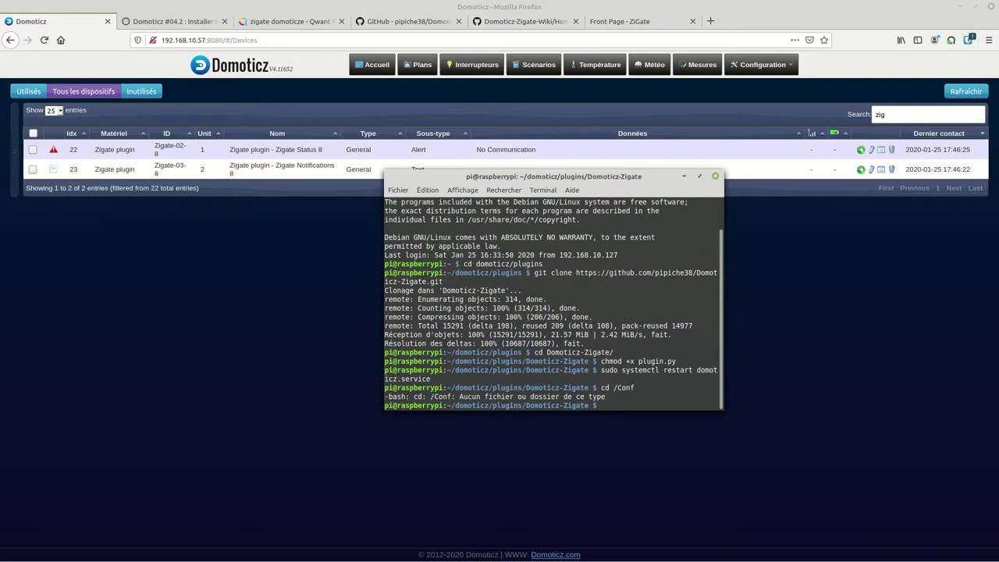
pyautogui.write('ls -l')
pyautogui.press('Return')
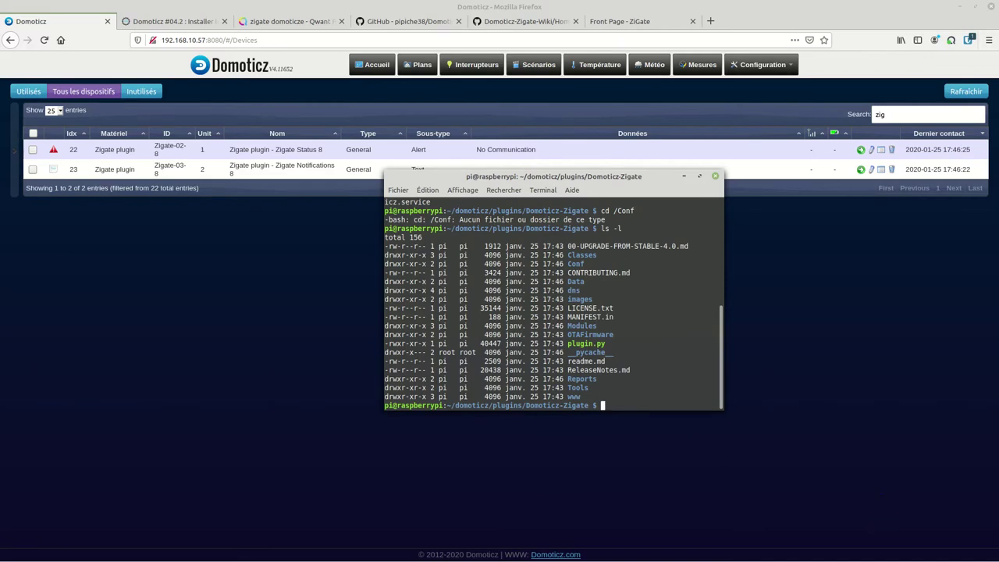
# Enter the Conf folder and run nano on PluginConf-08.json
pyautogui.write('cd C')
pyautogui.press('Tab')
pyautogui.press('Tab')
pyautogui.write('o')
pyautogui.press('Tab')
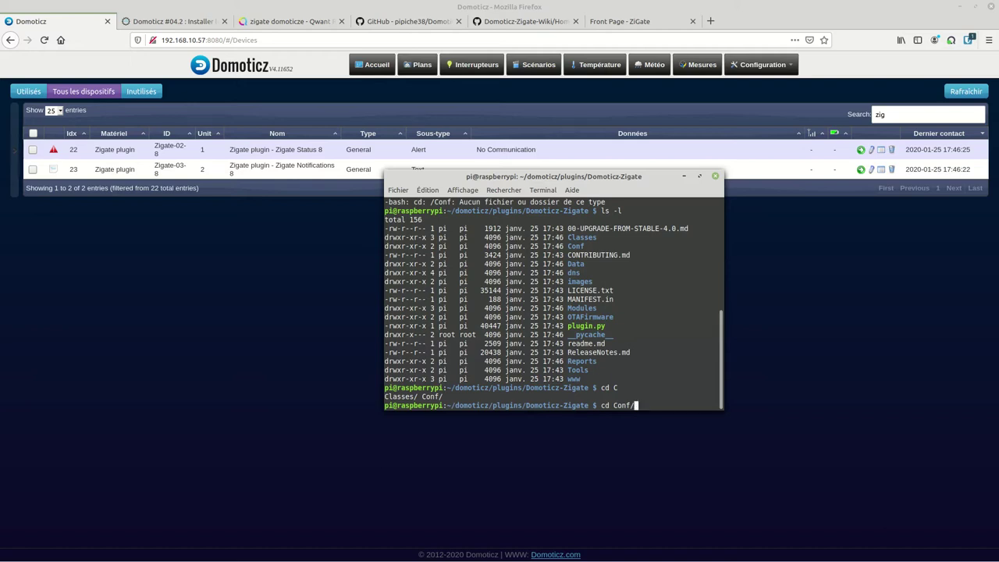
pyautogui.press('Return')
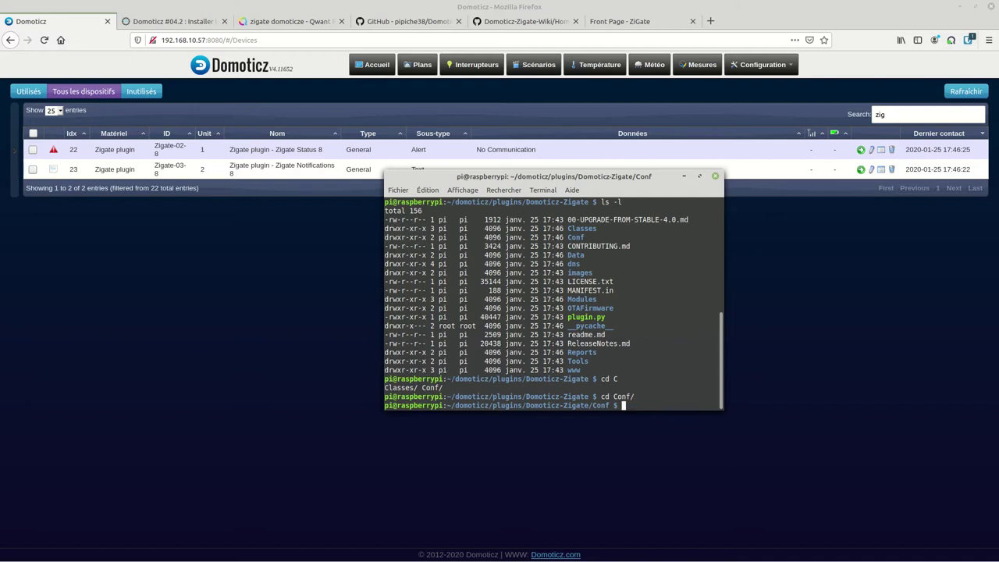
pyautogui.write('nano Plu')
pyautogui.press('Tab')
pyautogui.press('Return')
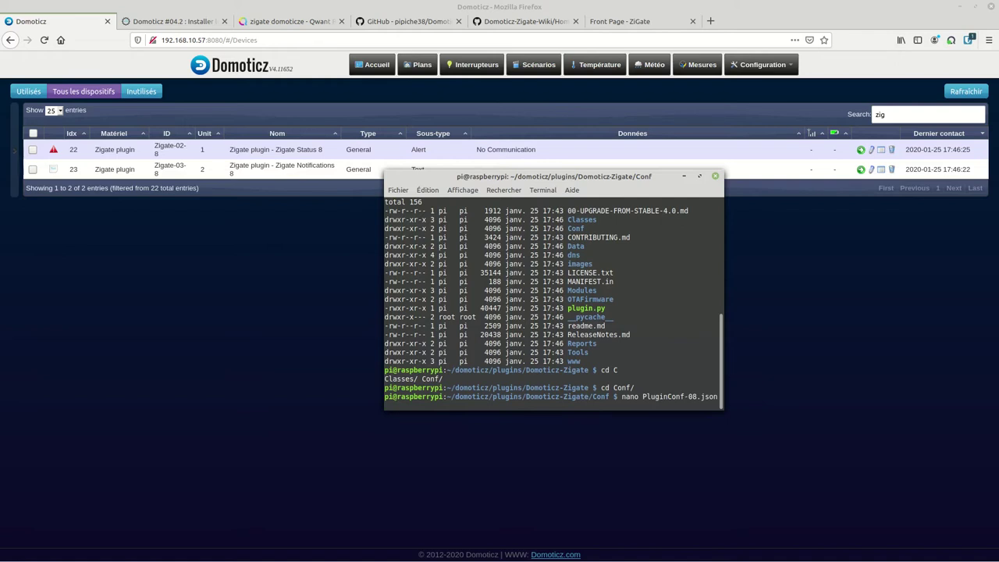
# Open the Domoticz hardware list under Configuration > Matériel
pyautogui.click(761, 64)
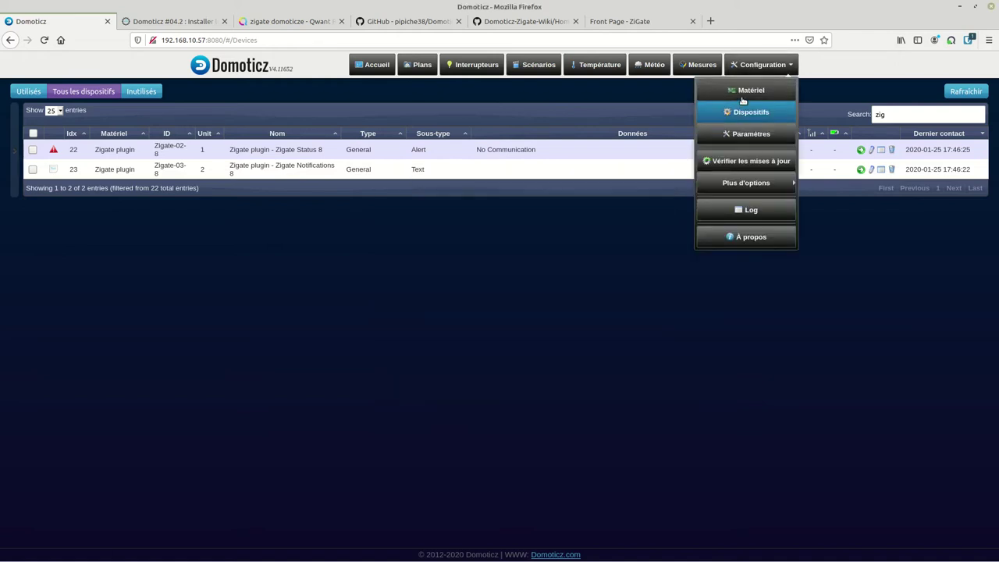
pyautogui.click(742, 98)
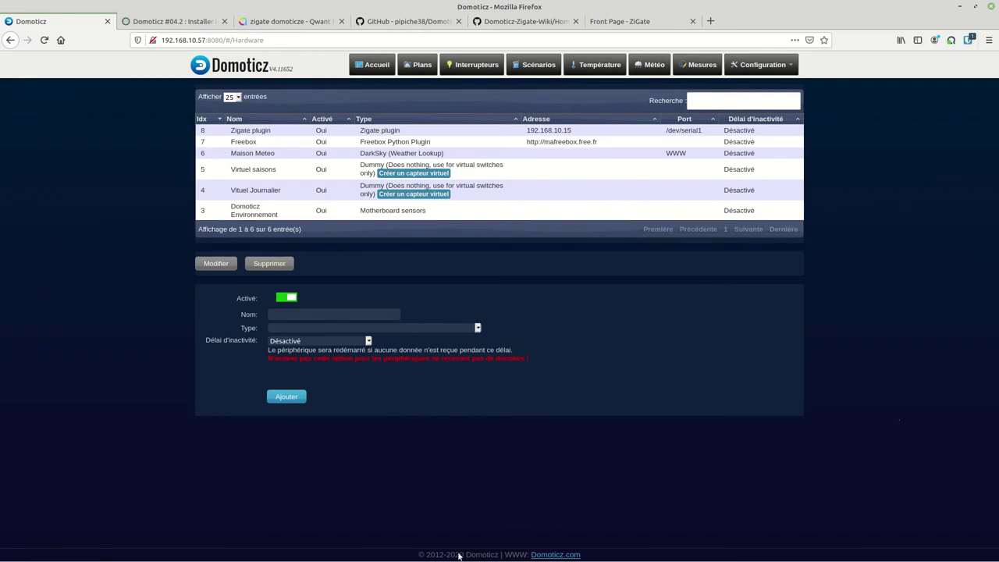
pyautogui.hotkey('alt', 'Tab')
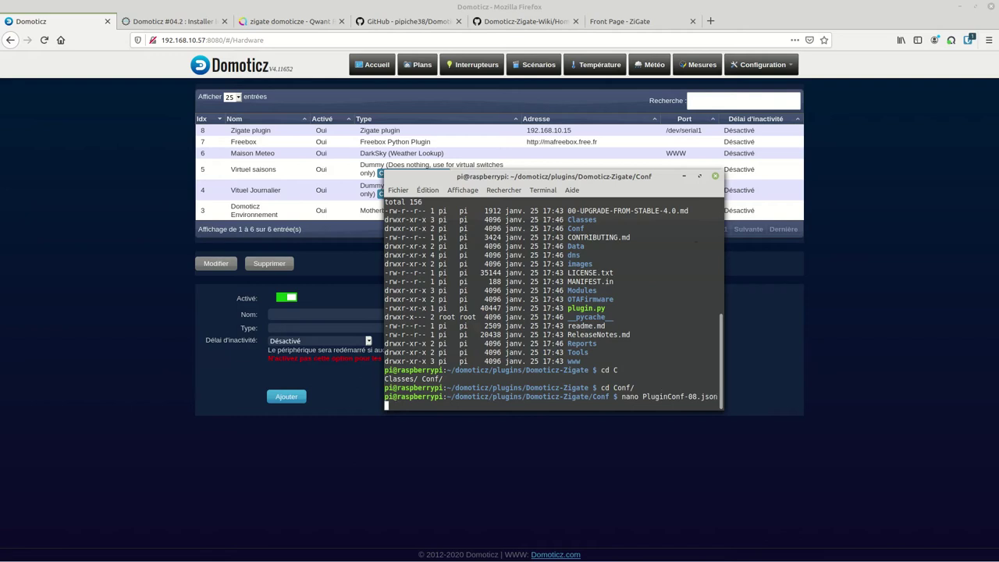
# Run nano on PluginConf-08.json, quit on the permission error, and prefix the command with sudo
pyautogui.press('Return')
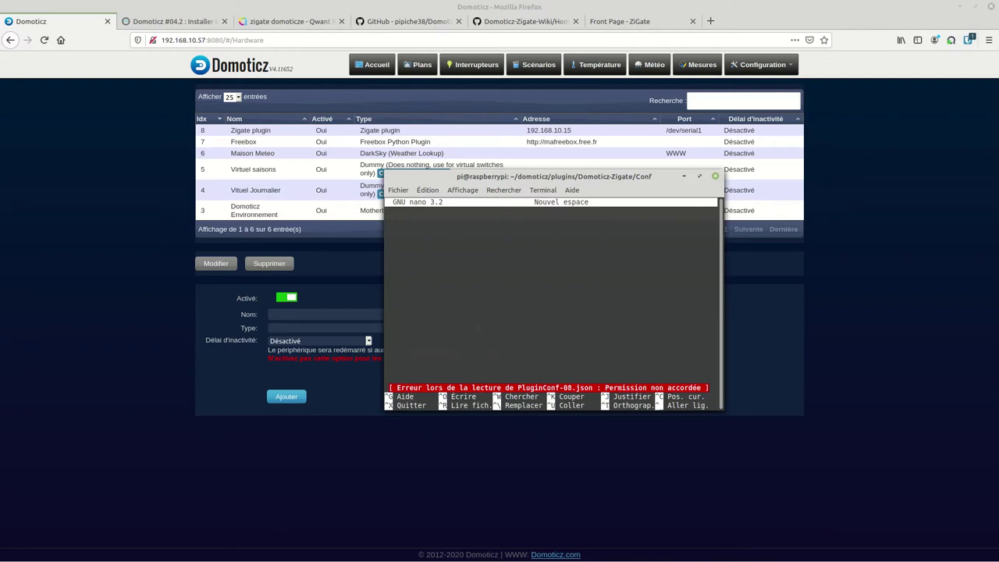
pyautogui.hotkey('ctrl', 'x')
pyautogui.press('Up')
pyautogui.press('Left')
pyautogui.press('Left')
pyautogui.press('Left')
pyautogui.press('Left')
pyautogui.press('Left')
pyautogui.press('Left')
pyautogui.press('Left')
pyautogui.press('Left')
pyautogui.press('Left')
pyautogui.press('Left')
pyautogui.press('Left')
pyautogui.press('Left')
pyautogui.press('Left')
pyautogui.press('Left')
pyautogui.press('Left')
pyautogui.press('Left')
pyautogui.press('Left')
pyautogui.press('Left')
pyautogui.press('Left')
pyautogui.press('Left')
pyautogui.press('Left')
pyautogui.press('Left')
pyautogui.press('Left')
pyautogui.write('sudo')
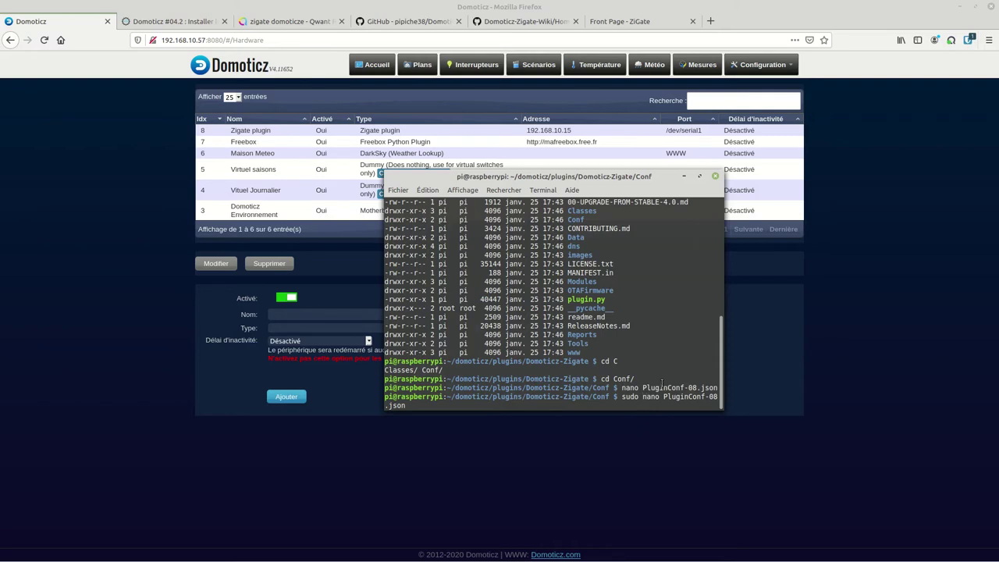
# With sudo nano, paste "enableWebServer": 1 above pluginOTAFirmware in PluginConf-08.json and save
pyautogui.press('Return')
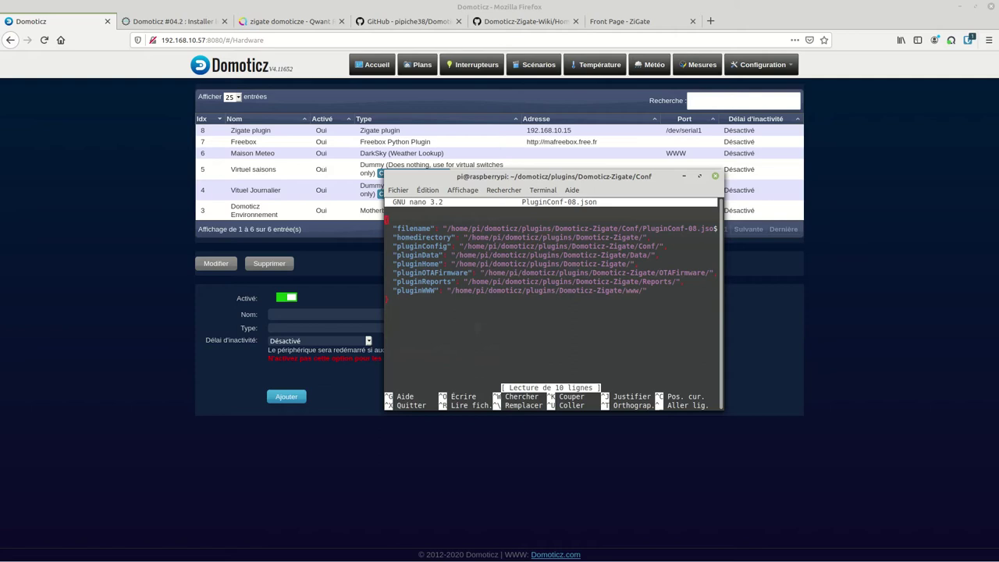
pyautogui.press('Down')
pyautogui.press('Down')
pyautogui.press('Down')
pyautogui.press('Down')
pyautogui.press('Down')
pyautogui.press('Down')
pyautogui.press('Return')
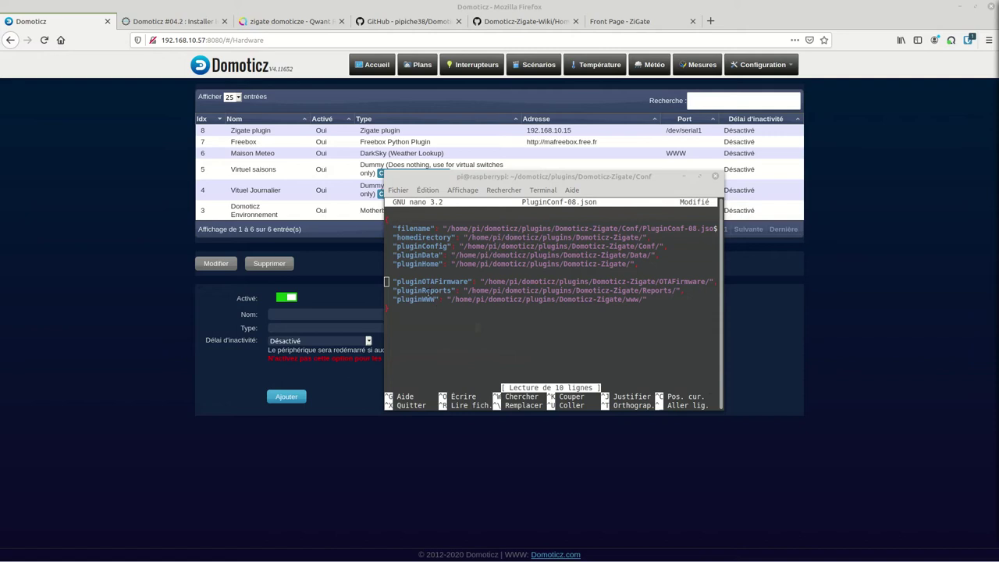
pyautogui.click(407, 276)
pyautogui.rightClick(408, 276)
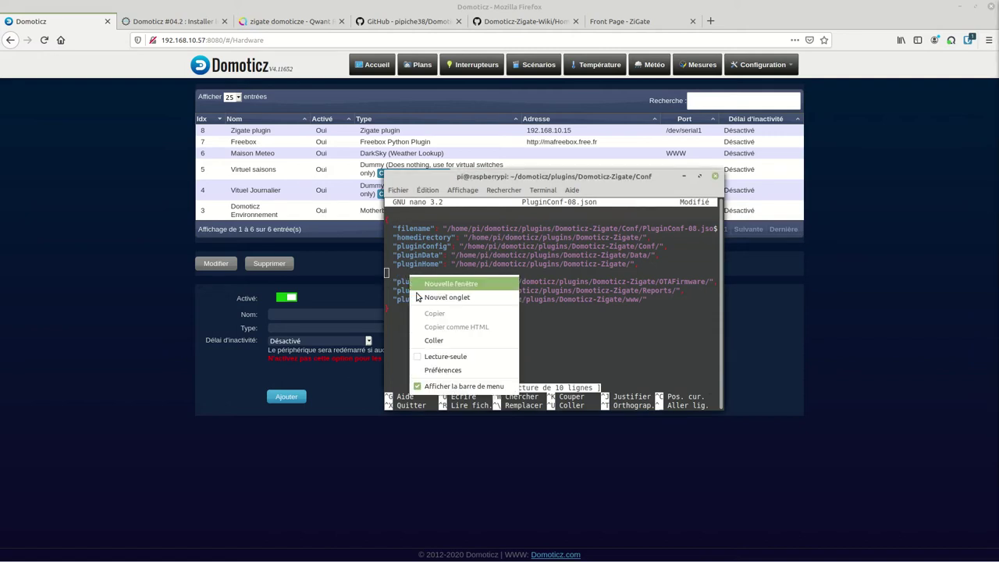
pyautogui.click(434, 340)
pyautogui.press('Left')
pyautogui.press('Left')
pyautogui.press('Left')
pyautogui.press('Left')
pyautogui.press('Left')
pyautogui.press('Left')
pyautogui.press('Left')
pyautogui.press('Left')
pyautogui.press('Left')
pyautogui.press('Left')
pyautogui.press('Left')
pyautogui.press('Left')
pyautogui.press('Left')
pyautogui.press('Left')
pyautogui.press('Left')
pyautogui.press('Left')
pyautogui.press('Left')
pyautogui.press('Left')
pyautogui.press('Left')
pyautogui.press('Left')
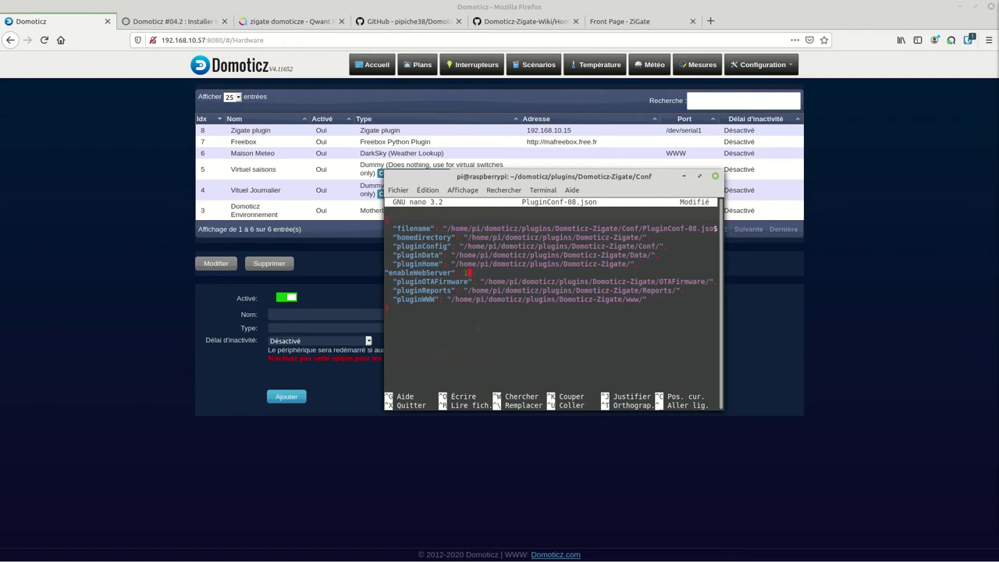
pyautogui.press('Tab')
pyautogui.press('BackSpace')
pyautogui.hotkey('ctrl', 'x')
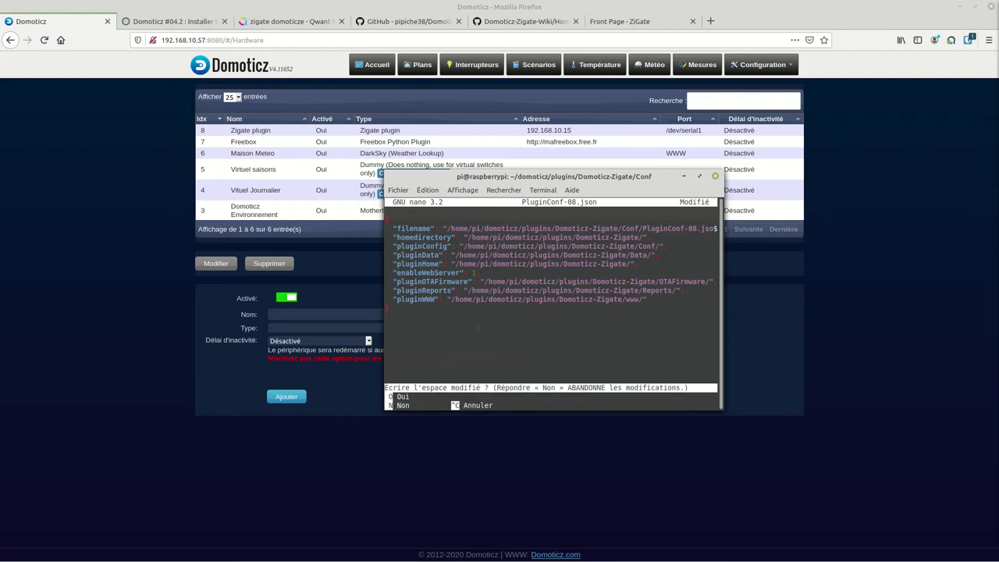
pyautogui.press('o')
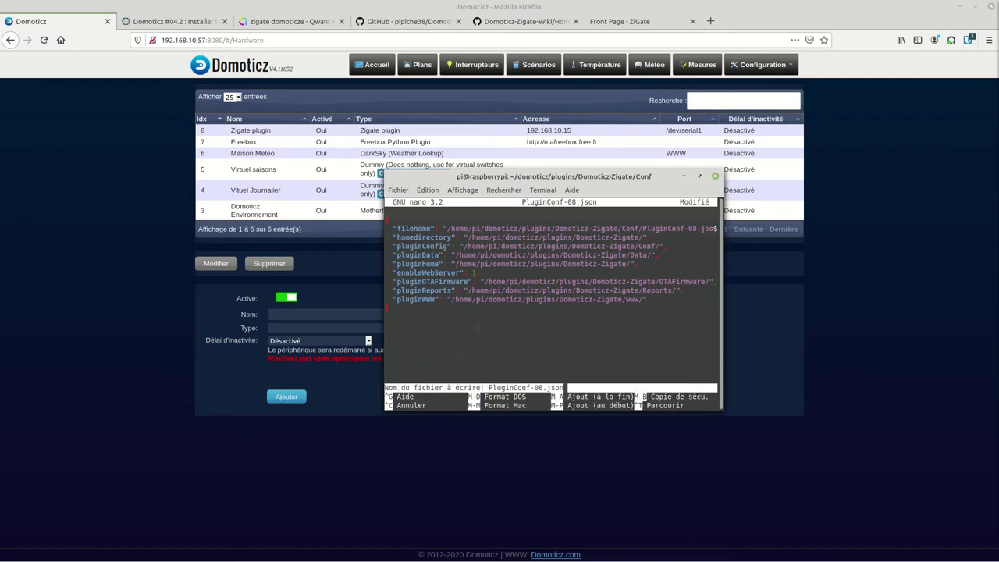
pyautogui.press('Return')
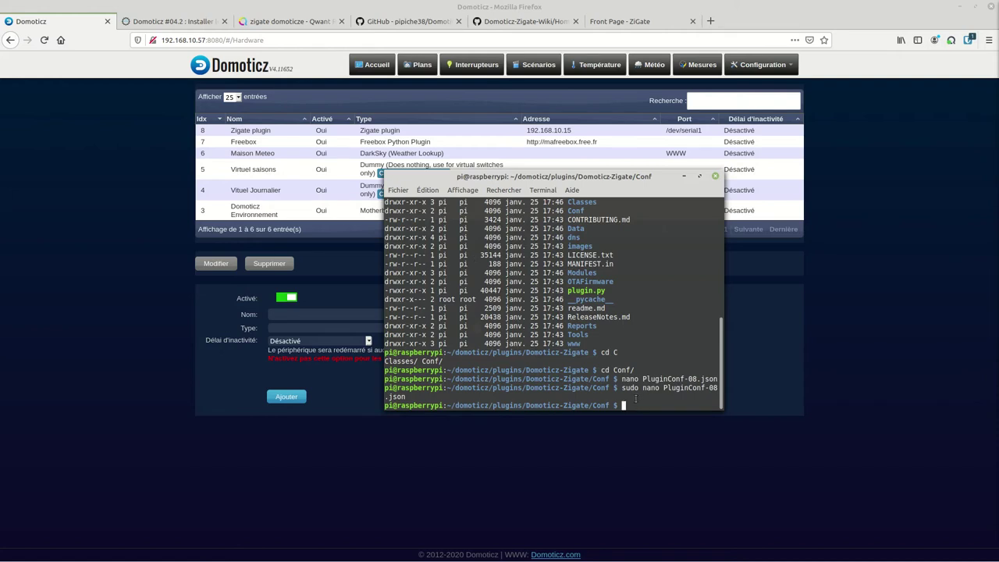
# Restart Domoticz with sudo systemctl restart domoticz.service
pyautogui.write('ls -l')
pyautogui.press('Up')
pyautogui.press('Up')
pyautogui.press('Up')
pyautogui.press('Up')
pyautogui.press('Up')
pyautogui.press('Return')
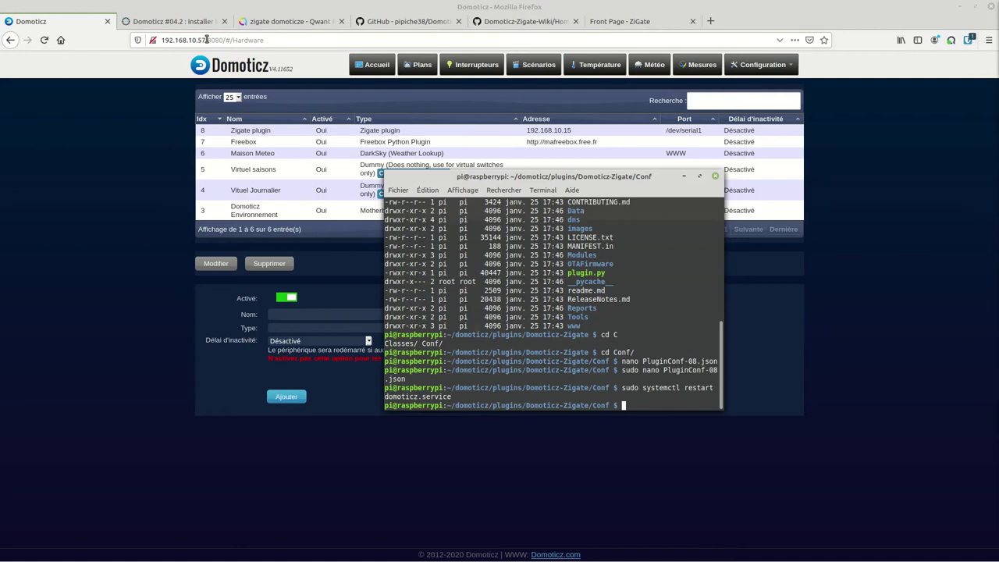
# Copy the Raspberry Pi's IP address from the Domoticz URL into a new browser tab
pyautogui.click(207, 40)
pyautogui.moveTo(207, 40); pyautogui.dragTo(165, 39)
pyautogui.rightClick(167, 39)
pyautogui.click(188, 73)
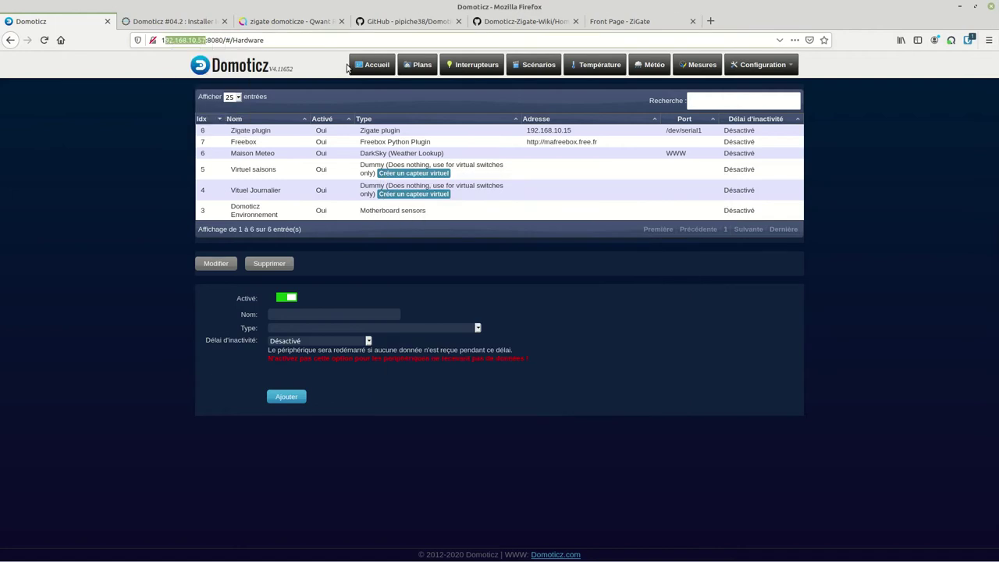
pyautogui.click(710, 21)
pyautogui.rightClick(688, 40)
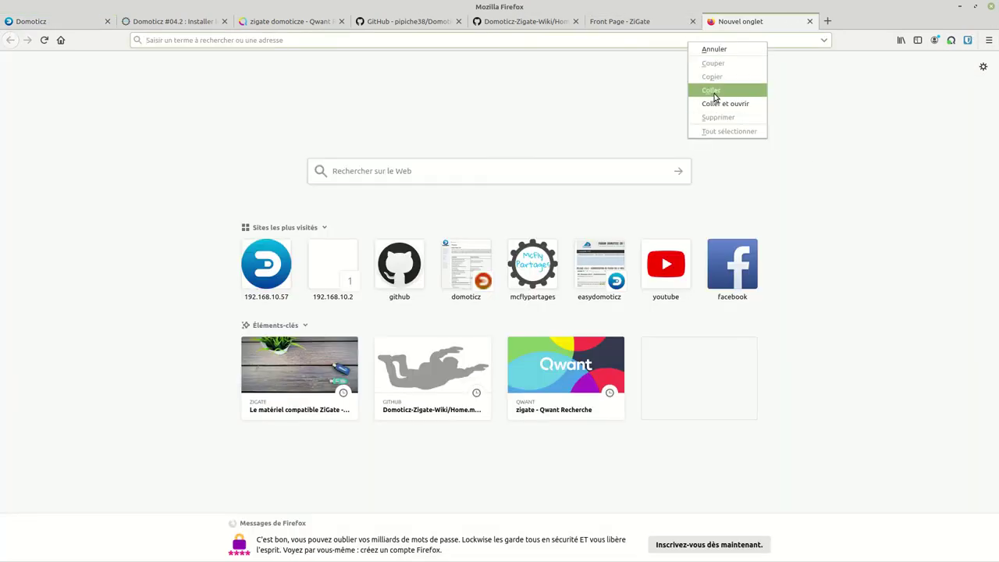
pyautogui.click(231, 139)
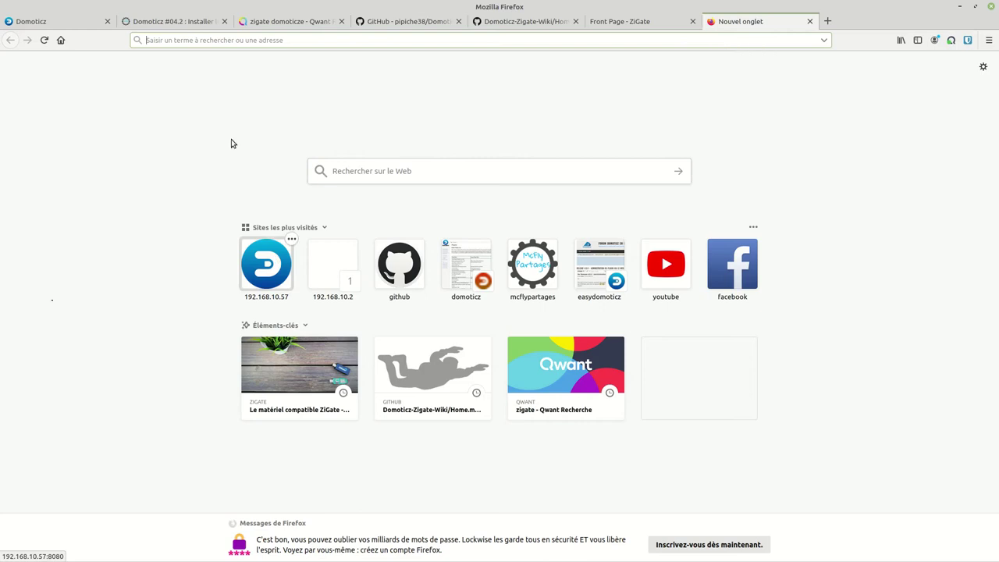
pyautogui.rightClick(207, 40)
pyautogui.click(196, 78)
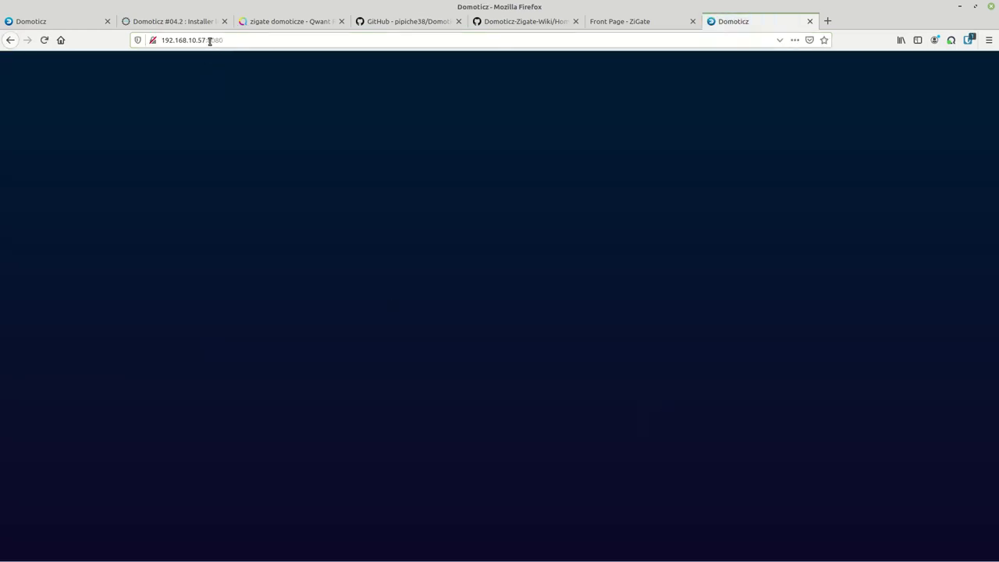
# Load the ZiGate plugin dashboard at 192.168.10.57:9440
pyautogui.click(281, 44)
pyautogui.press('Home')
pyautogui.write('9440')
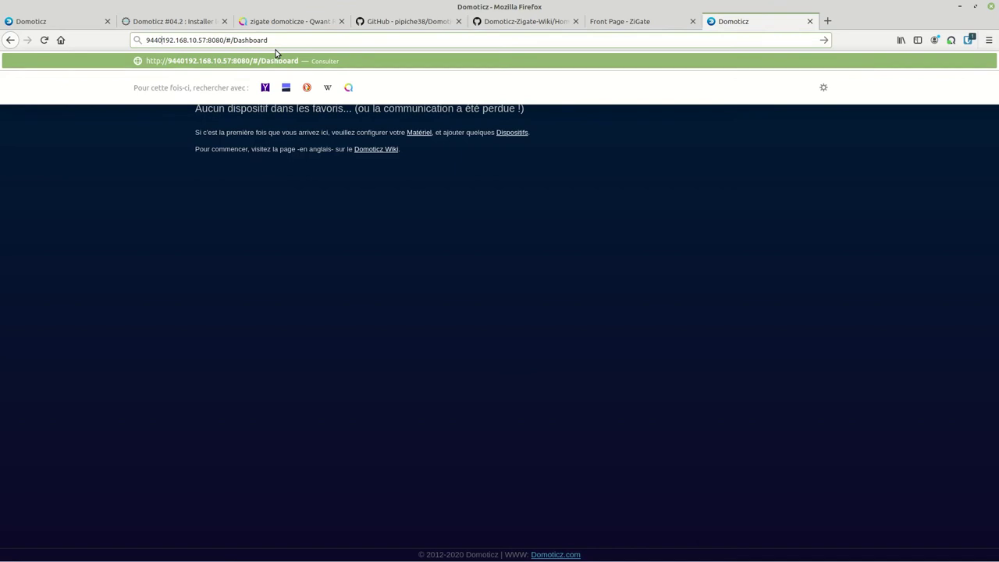
pyautogui.press('Escape')
pyautogui.press('Escape')
pyautogui.hotkey('alt', 'Left')
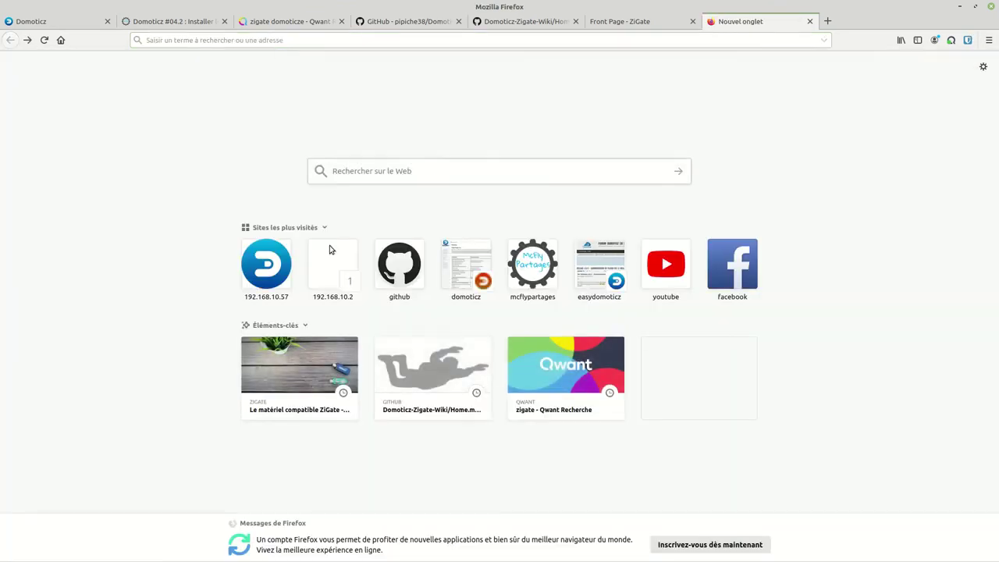
pyautogui.click(260, 276)
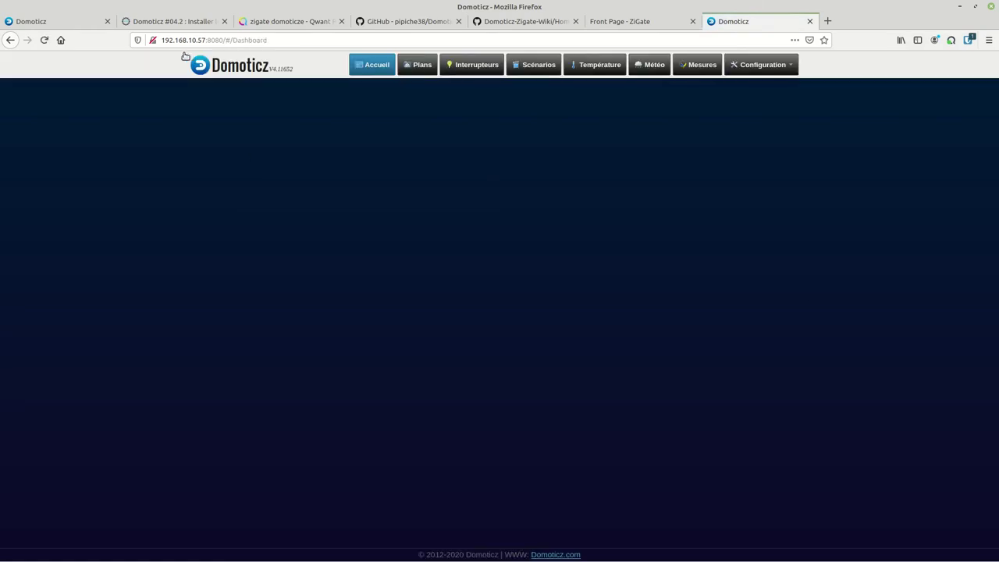
pyautogui.moveTo(211, 40); pyautogui.dragTo(435, 39)
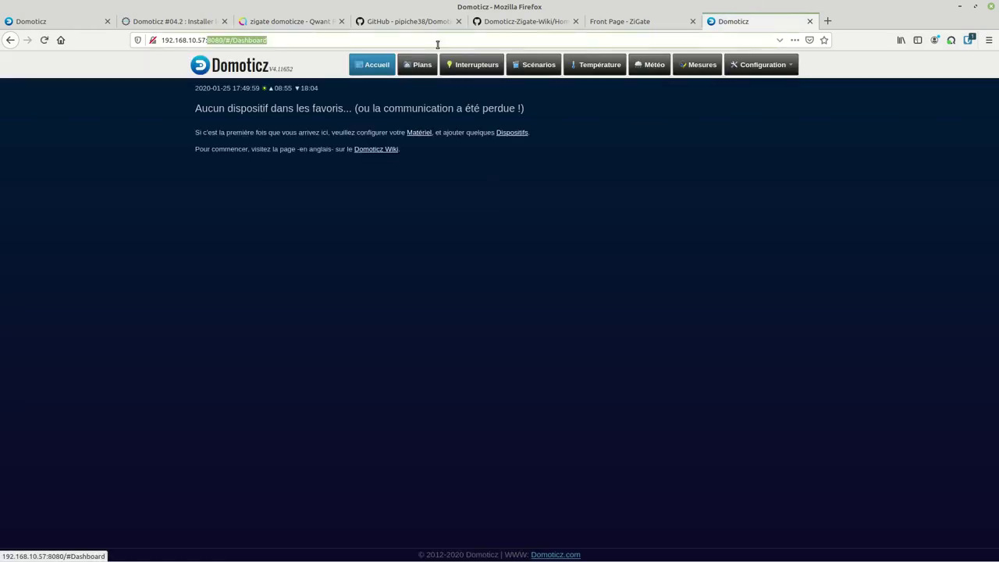
pyautogui.press('BackSpace')
pyautogui.write('9440')
pyautogui.press('Return')
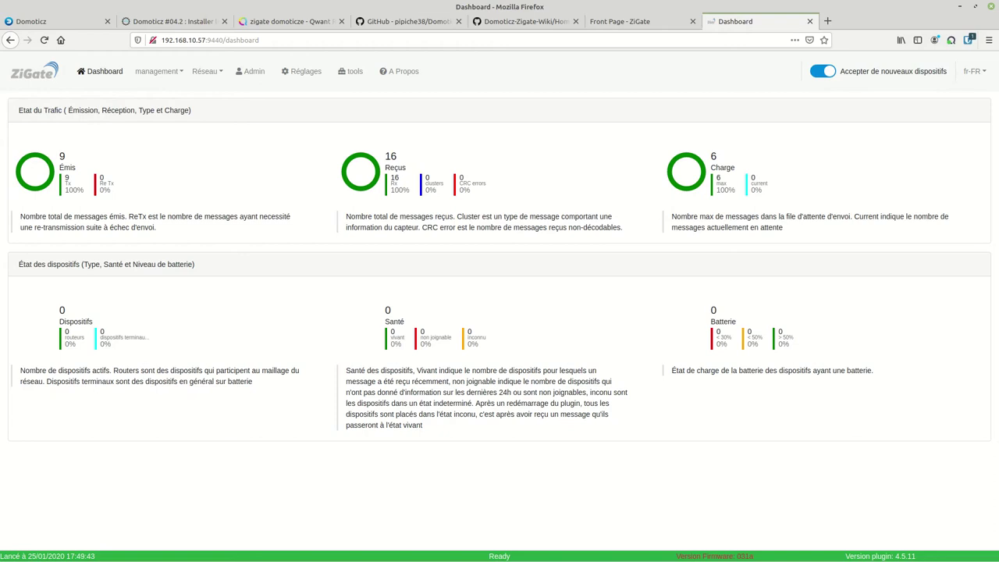
# Close the Qwant, Wiki, GitHub and ZiGate front-page tabs and return to Domoticz
pyautogui.click(341, 22)
pyautogui.click(458, 21)
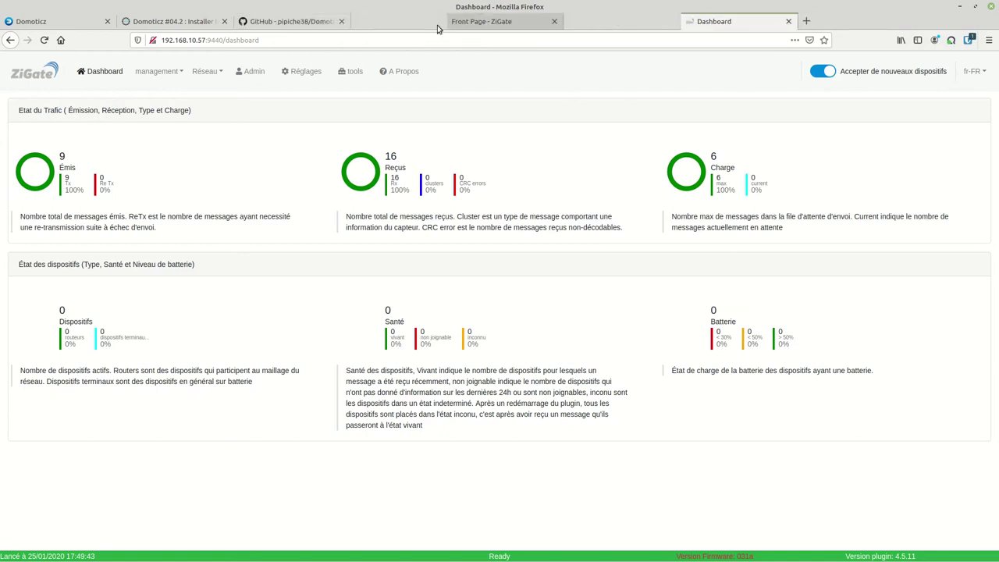
pyautogui.click(341, 21)
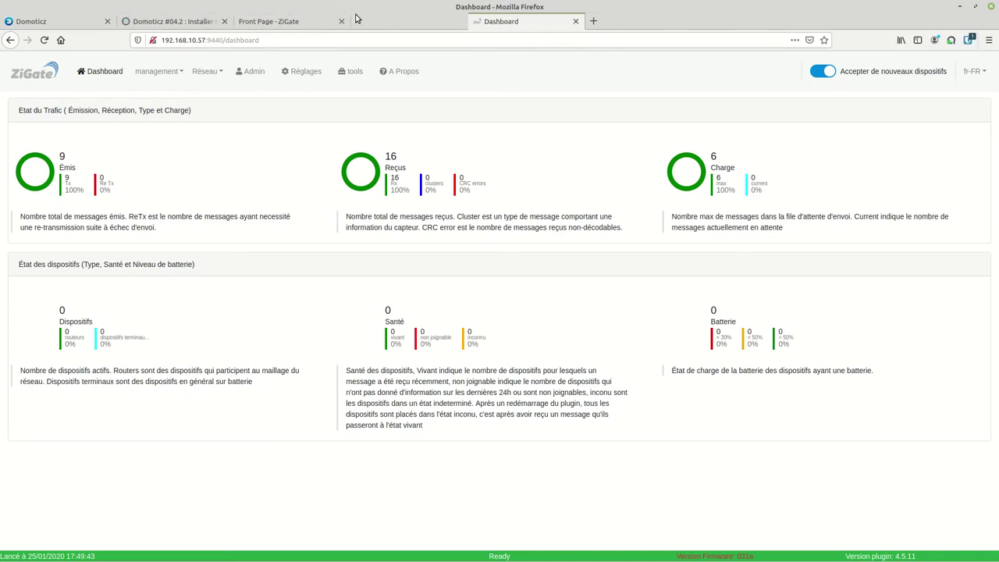
pyautogui.click(343, 22)
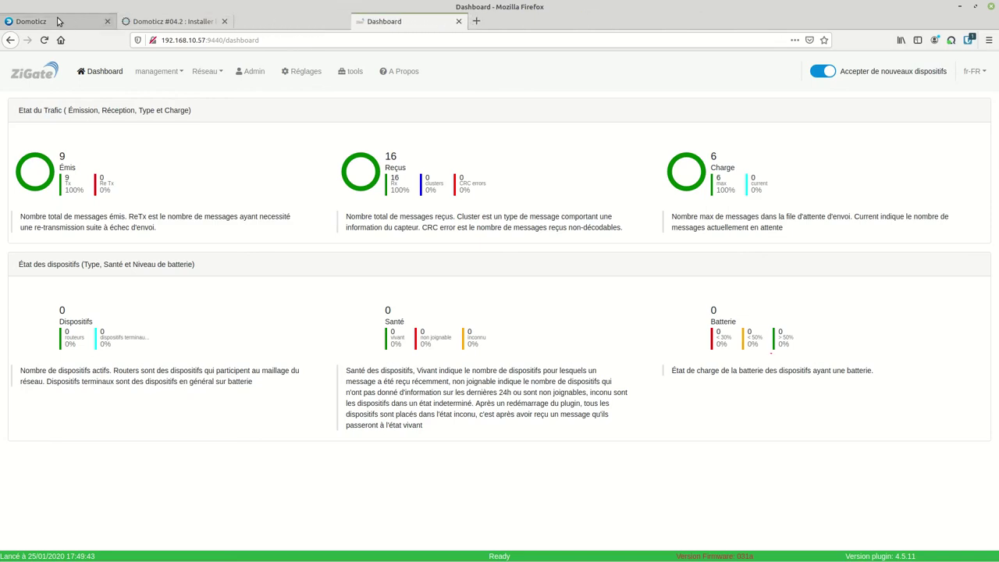
pyautogui.click(49, 22)
# Review the Domoticz system settings page, then switch to the ZiGate dashboard tab
pyautogui.moveTo(783, 66)
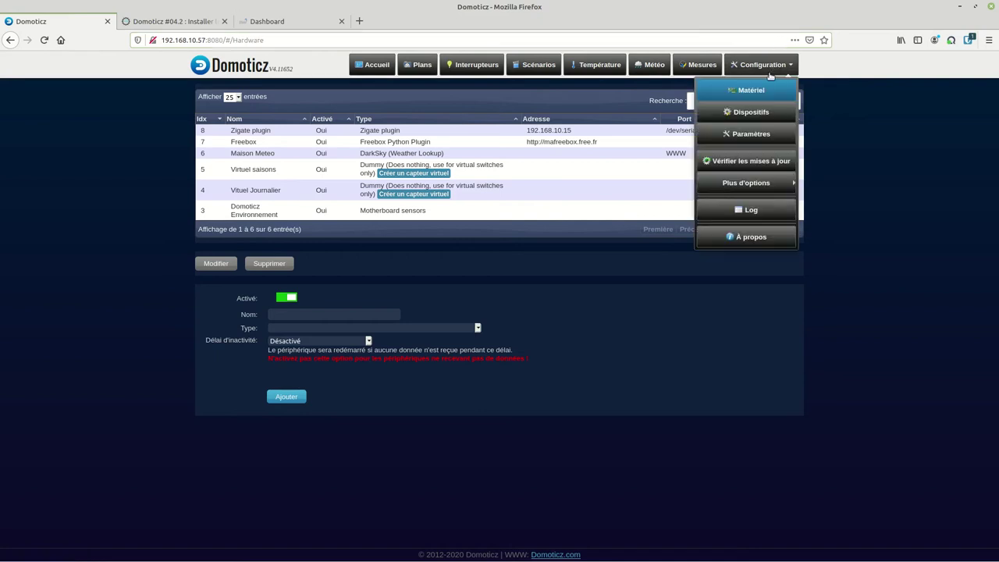
pyautogui.click(753, 136)
pyautogui.scroll(-8, 409, 281)
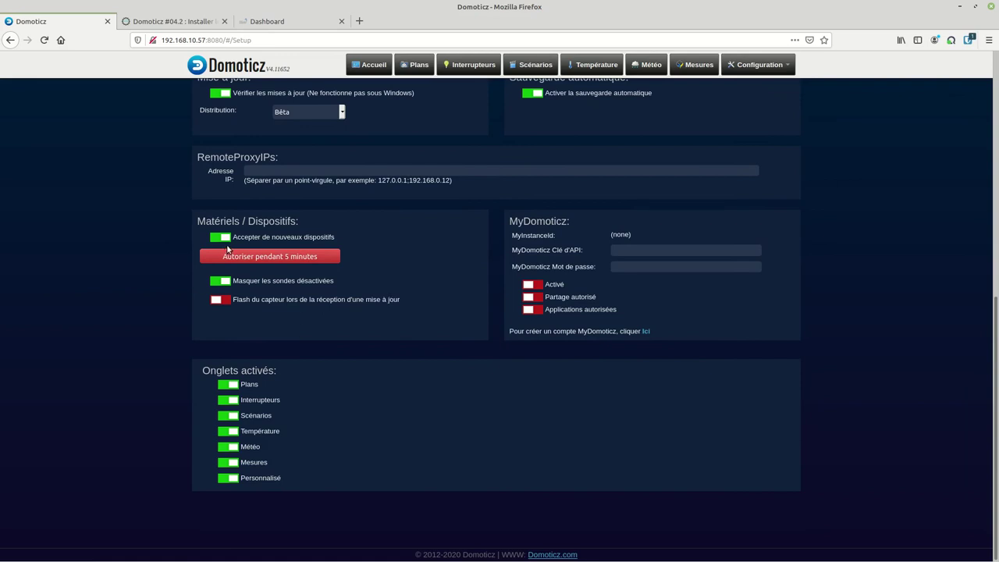
pyautogui.scroll(6, 242, 234)
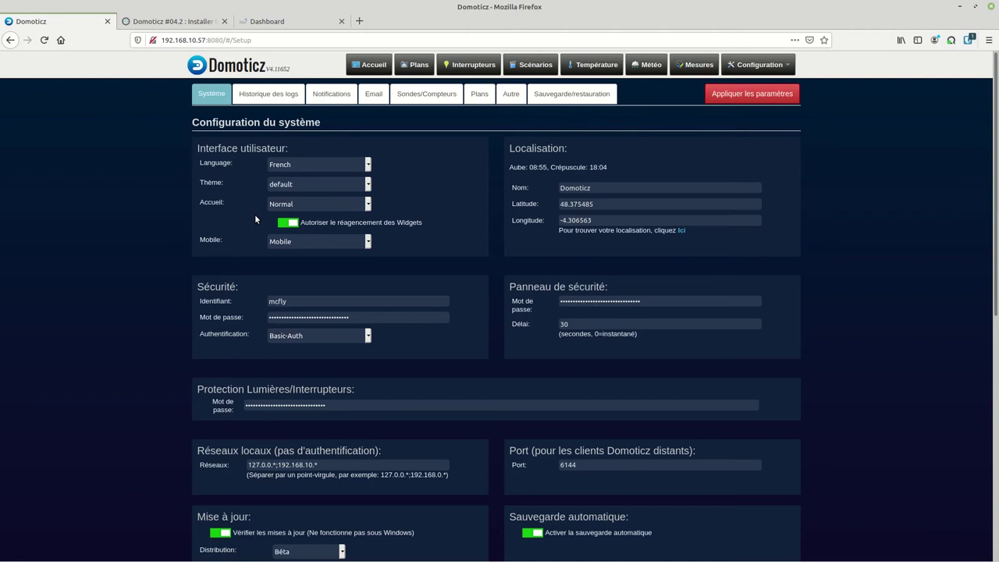
pyautogui.click(289, 27)
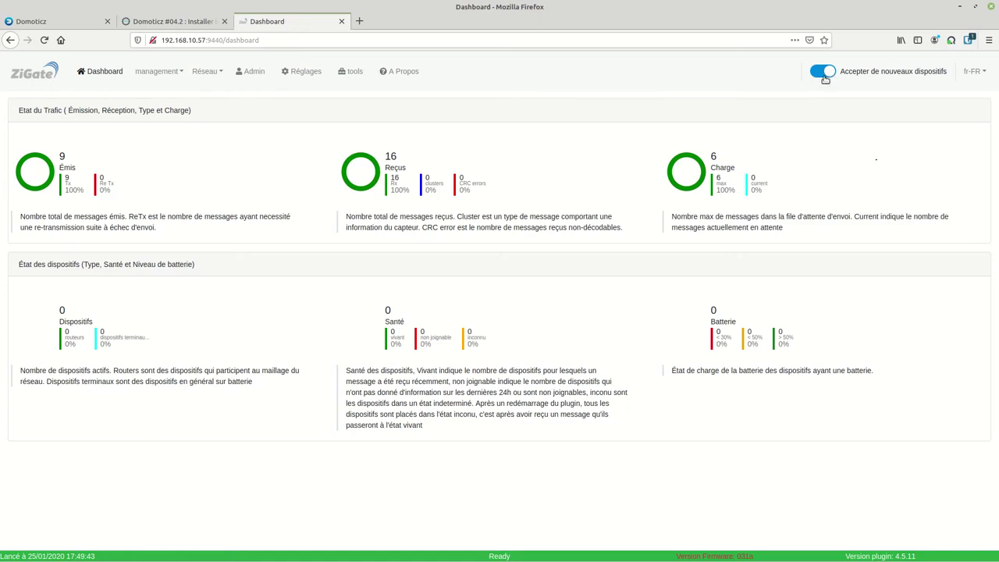
# On the ZiGate Admin page, set accepting new devices to Permanent
pyautogui.click(253, 73)
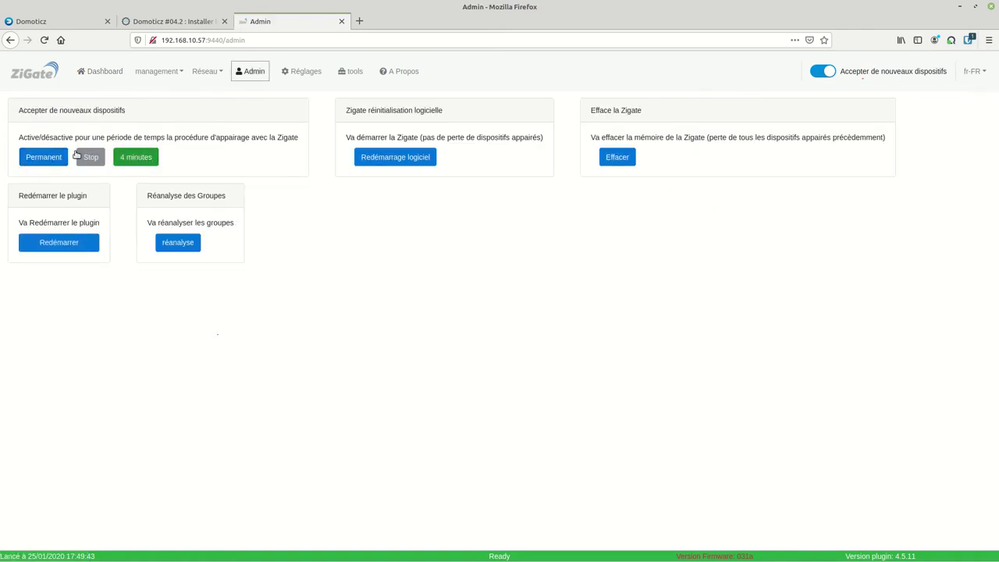
pyautogui.click(43, 159)
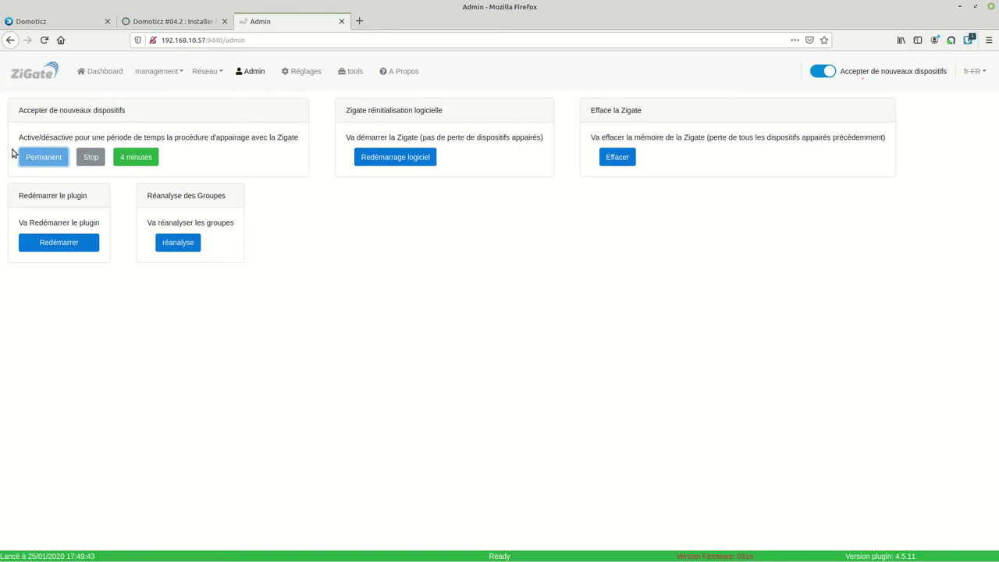
pyautogui.click(399, 162)
# Reload Gestion des dispositifs to show lumi.sensor_switch.aq2 and type its nickname 'bouton switch'
pyautogui.click(152, 78)
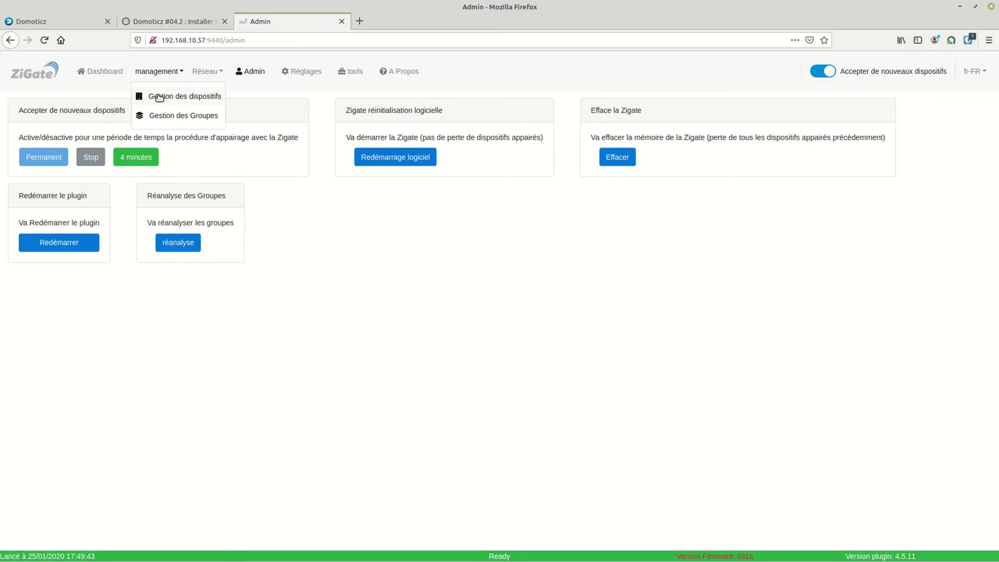
pyautogui.click(159, 97)
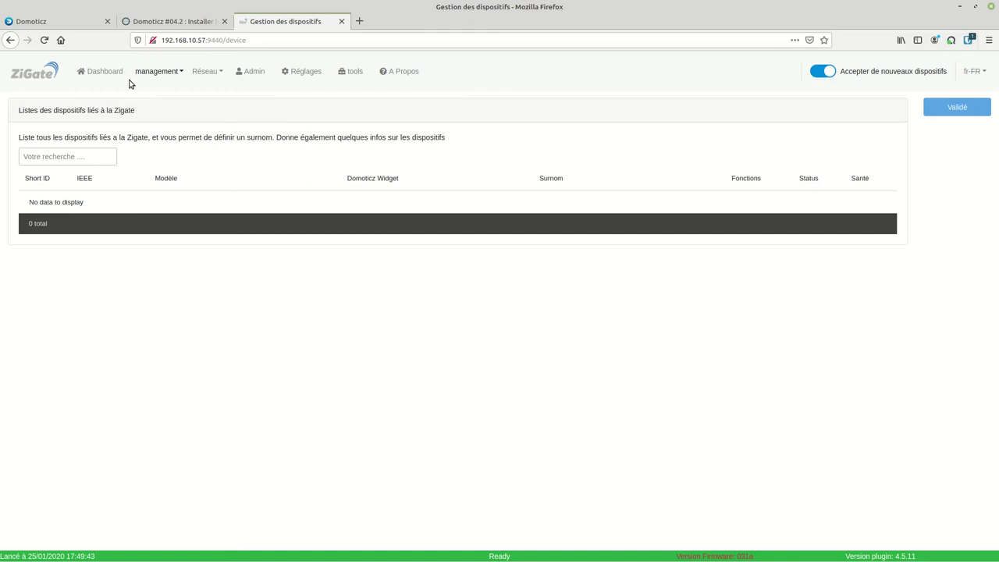
pyautogui.click(45, 40)
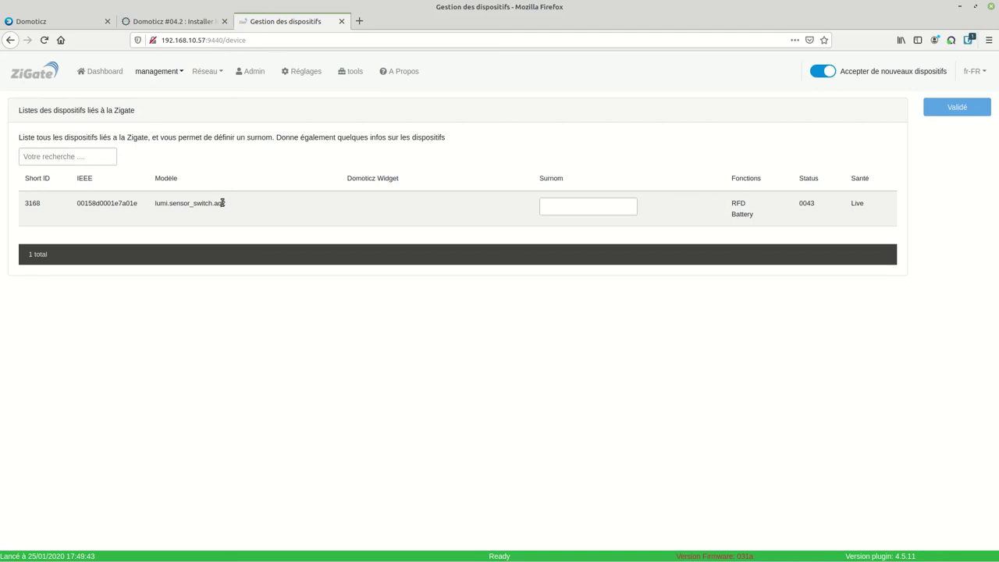
pyautogui.click(565, 203)
pyautogui.write('bo')
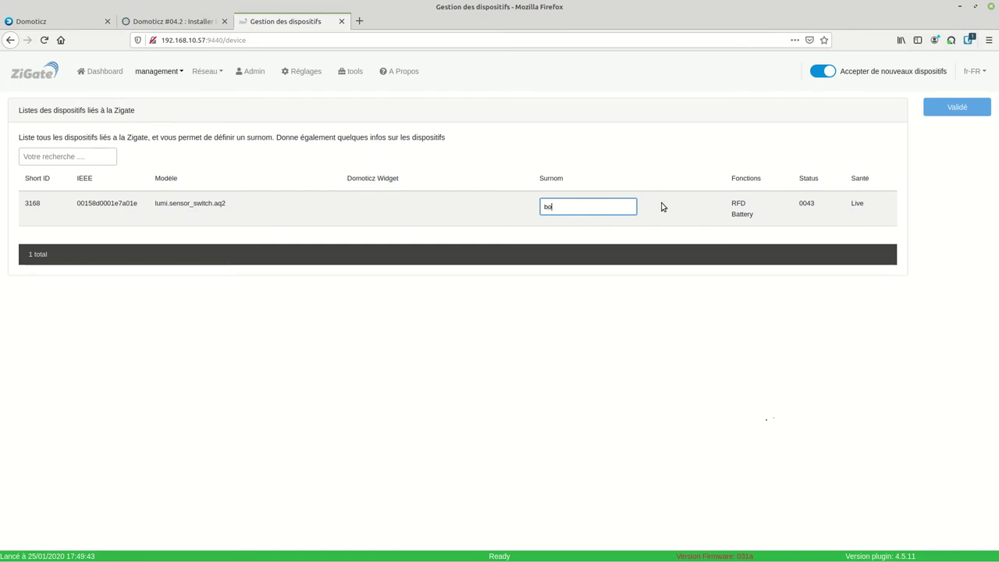
pyautogui.write('uton switch')
# Save 'bouton switch', then nickname the door sensor 'ouverture porte' and save it
pyautogui.click(956, 114)
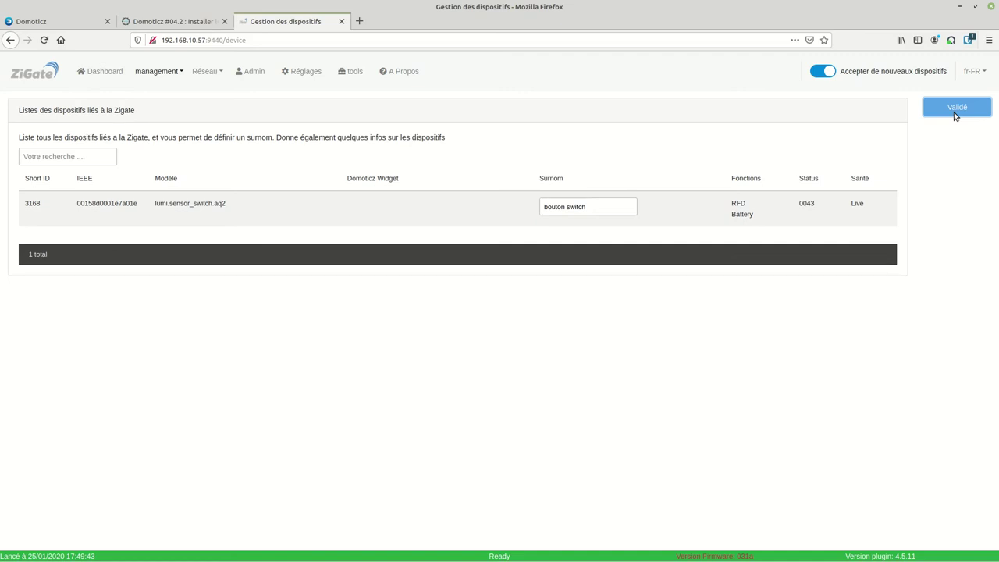
pyautogui.click(44, 40)
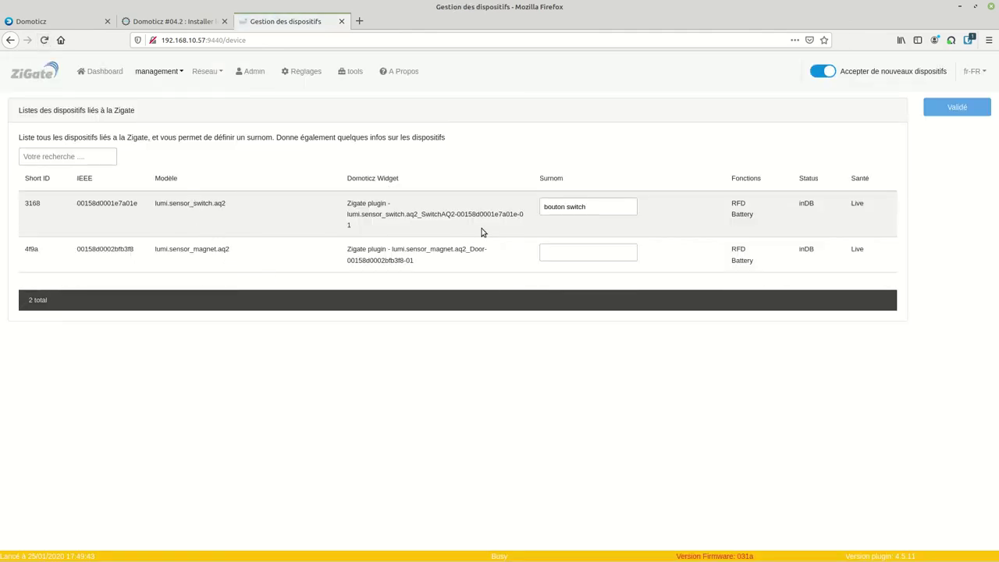
pyautogui.click(544, 253)
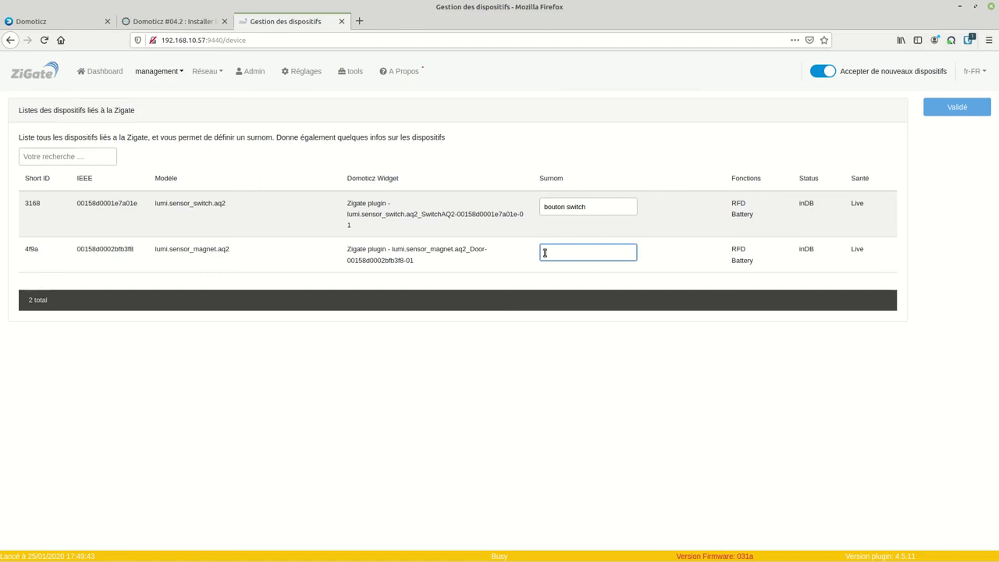
pyautogui.write('ouverture porte')
pyautogui.click(962, 111)
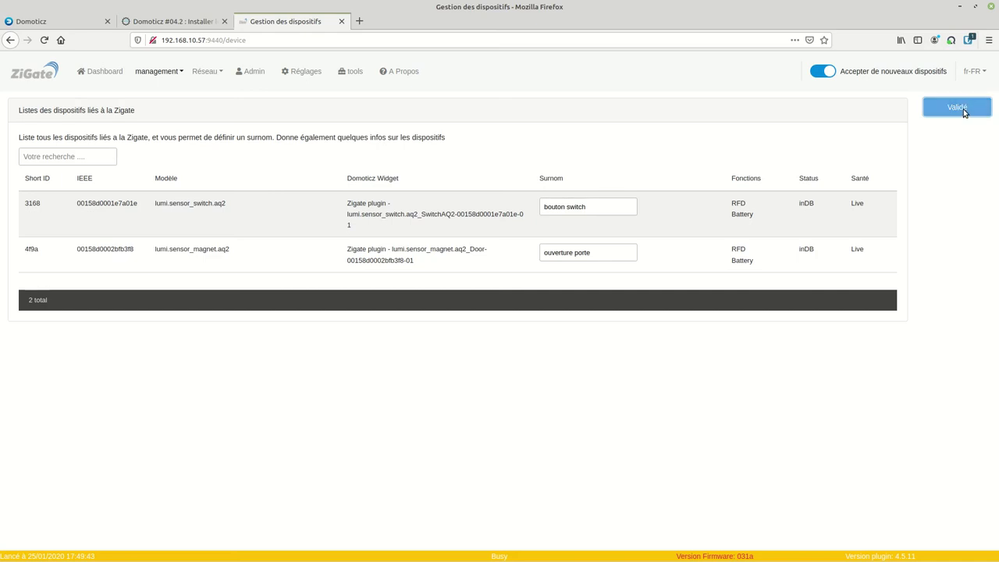
pyautogui.click(31, 21)
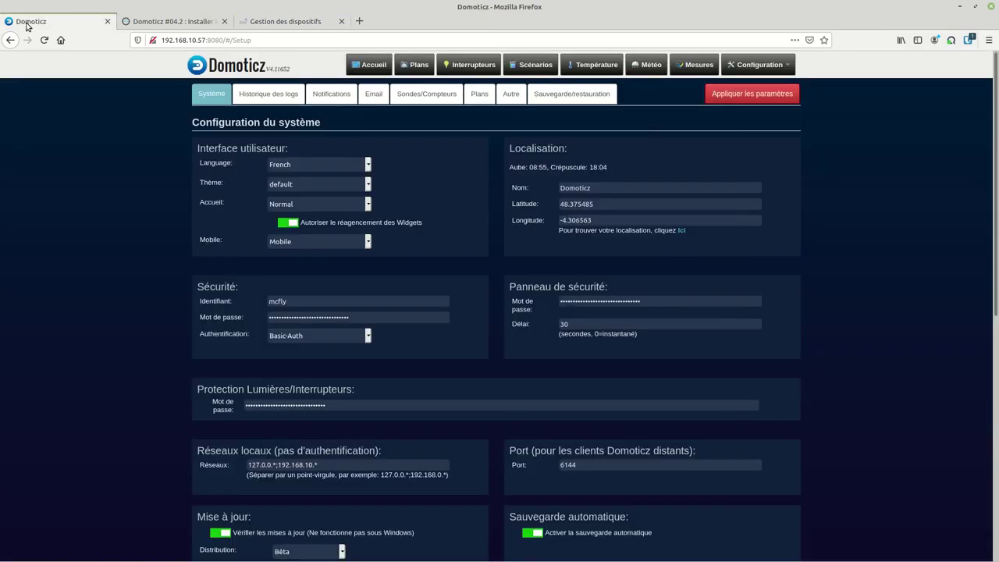
# Check the home dashboard and switches, then open the Configuration > Dispositifs device list
pyautogui.click(368, 65)
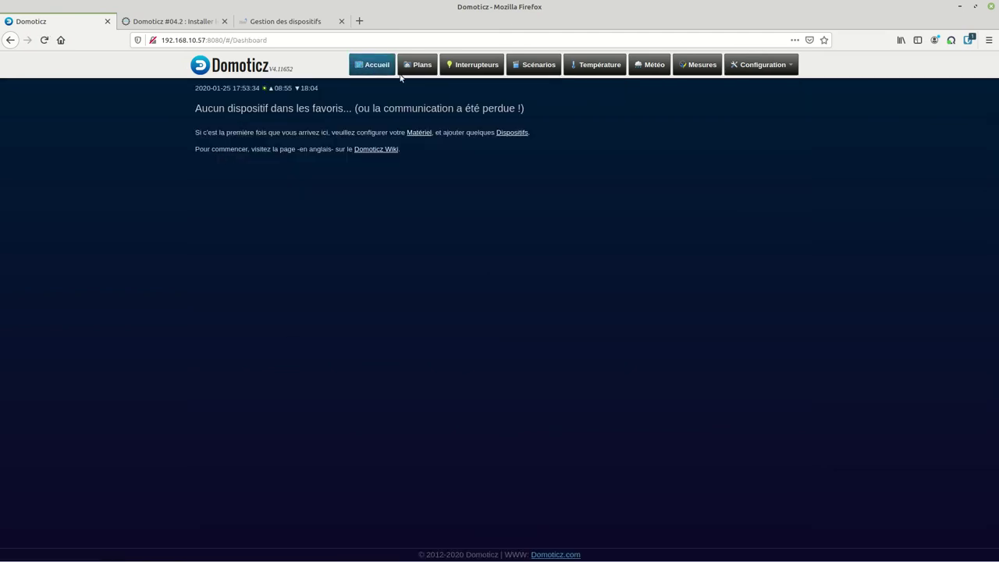
pyautogui.click(472, 65)
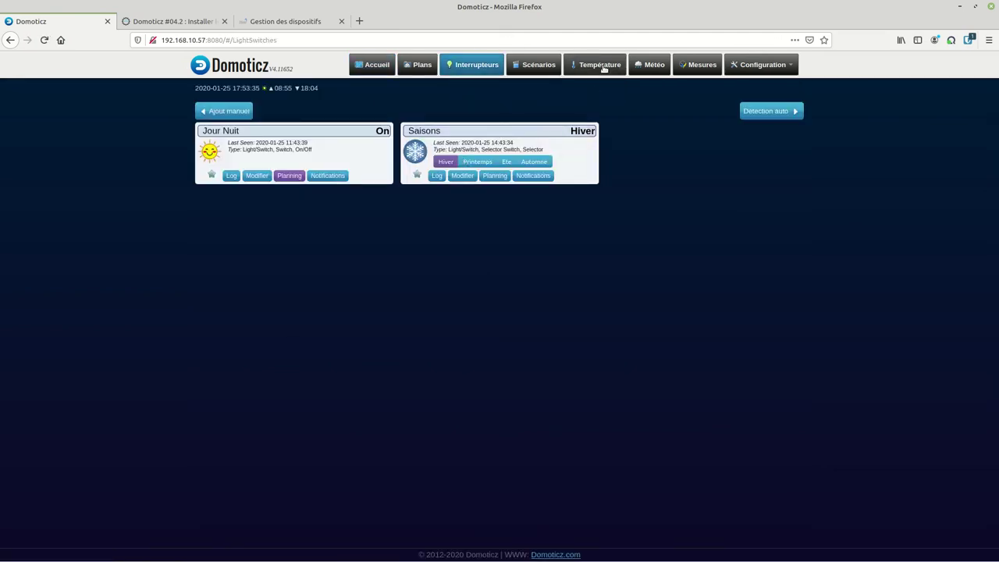
pyautogui.click(771, 67)
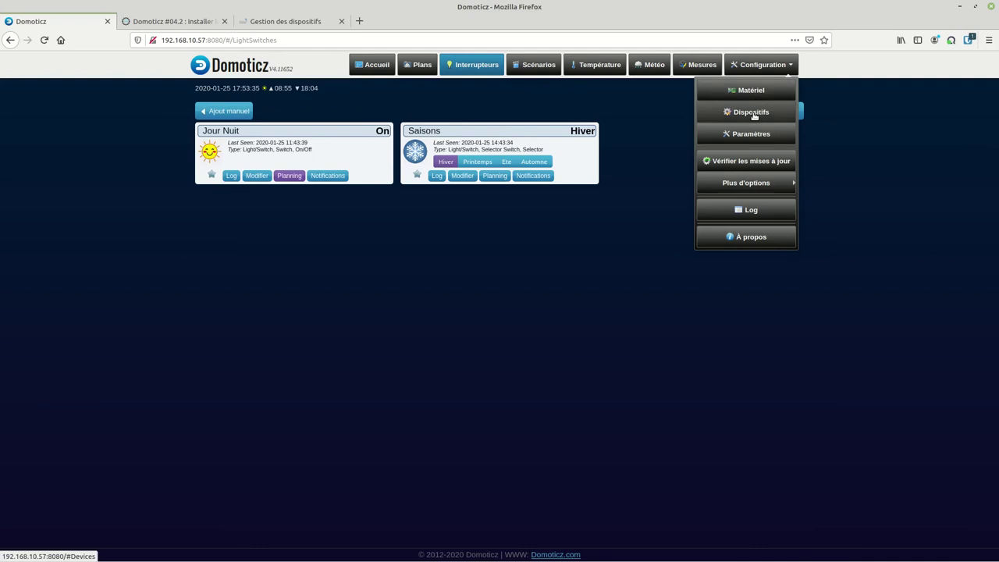
pyautogui.click(751, 111)
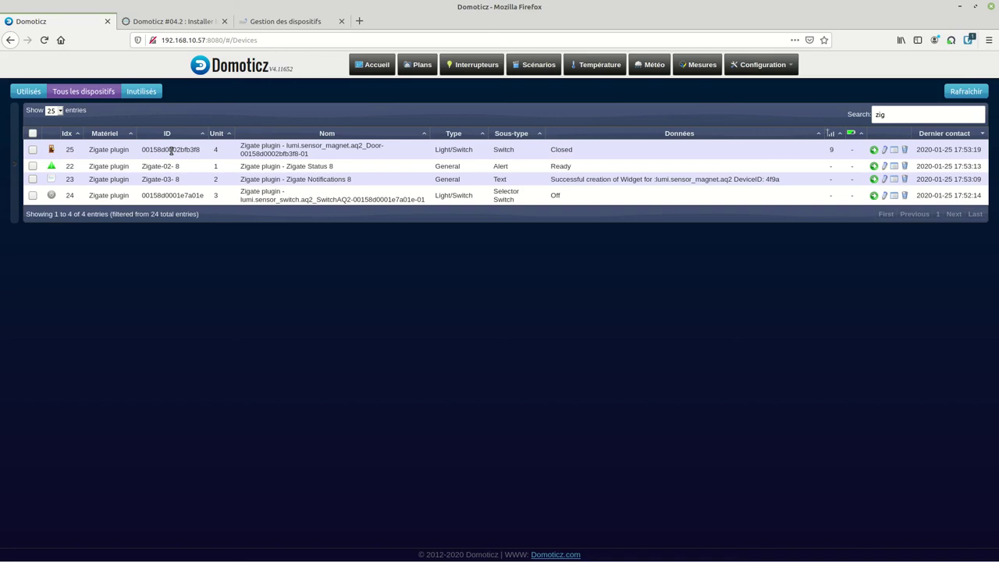
# Add the Zigate door sensor as a Domoticz device named 'Ouverture test'
pyautogui.click(873, 150)
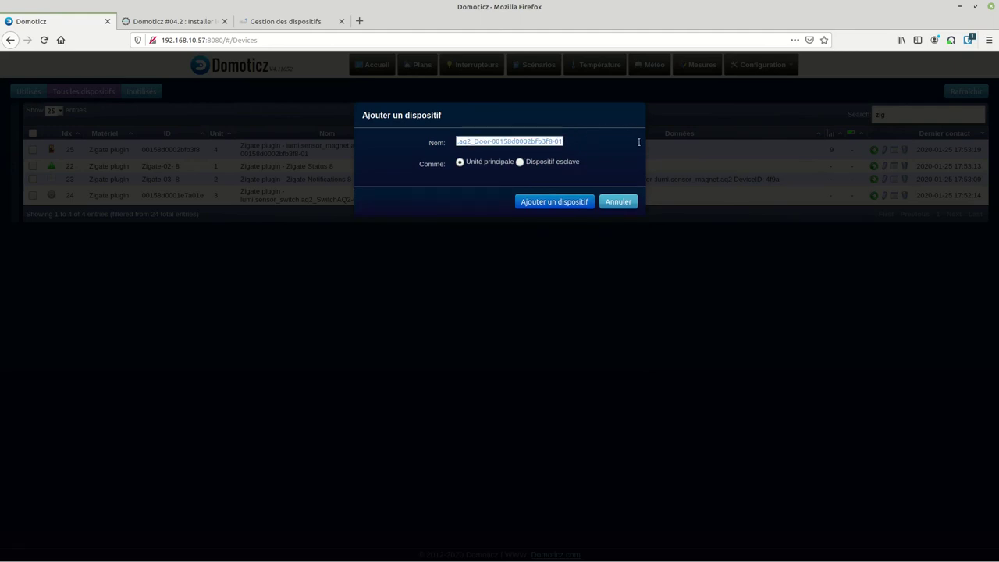
pyautogui.write('Ouvert')
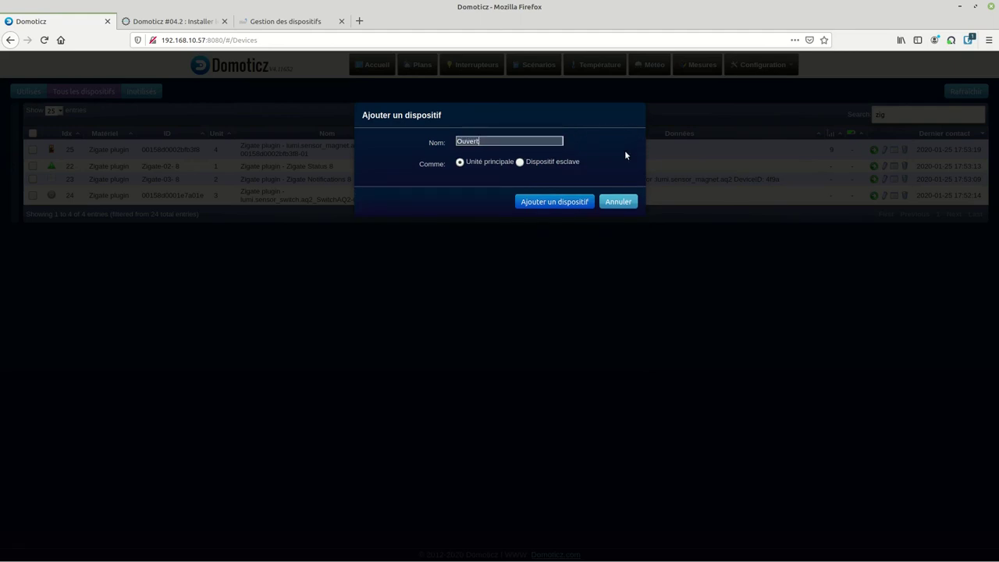
pyautogui.write('ure test')
pyautogui.click(544, 202)
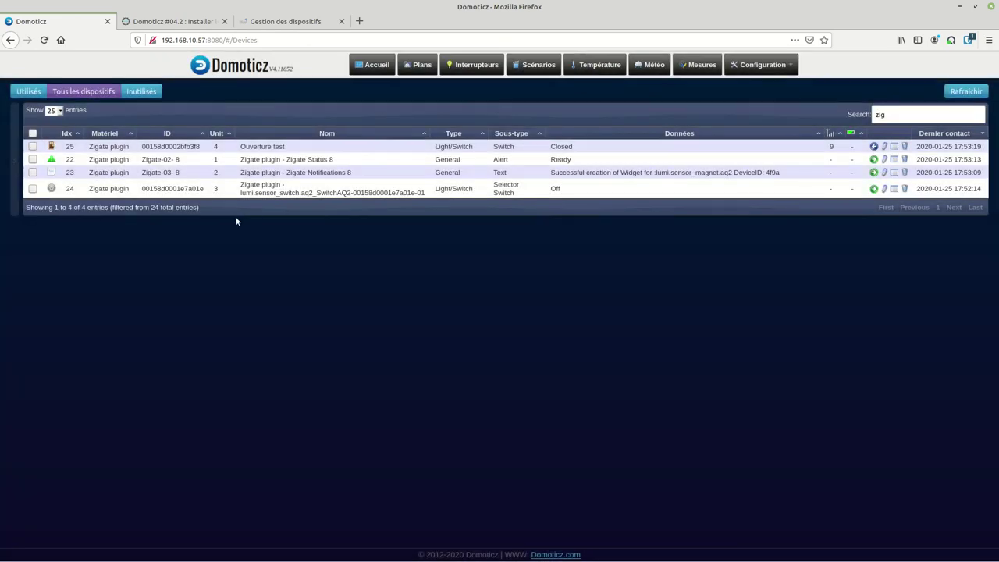
# Add the Zigate button as 'bouton test' and view both among the switches
pyautogui.click(874, 189)
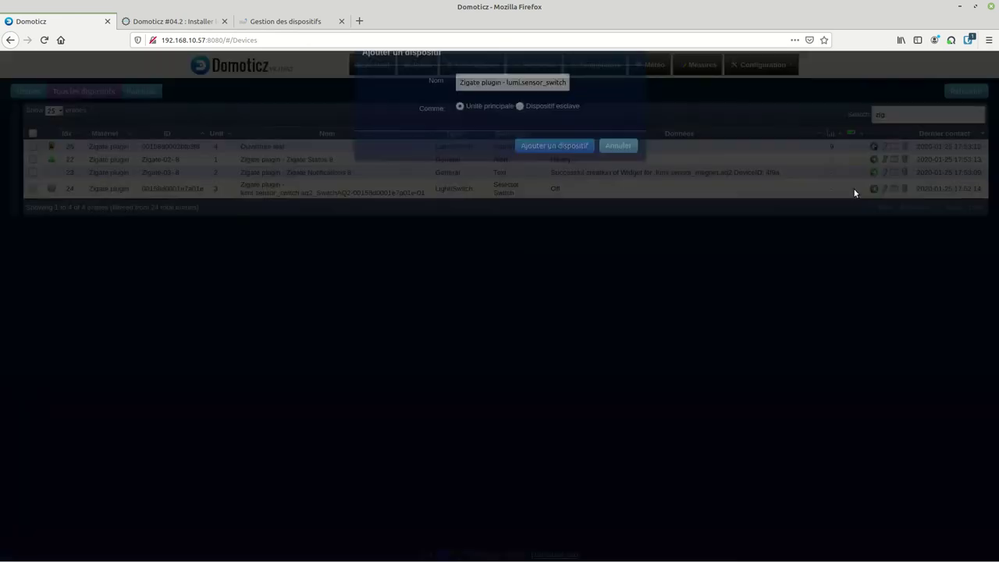
pyautogui.moveTo(459, 145); pyautogui.dragTo(632, 138)
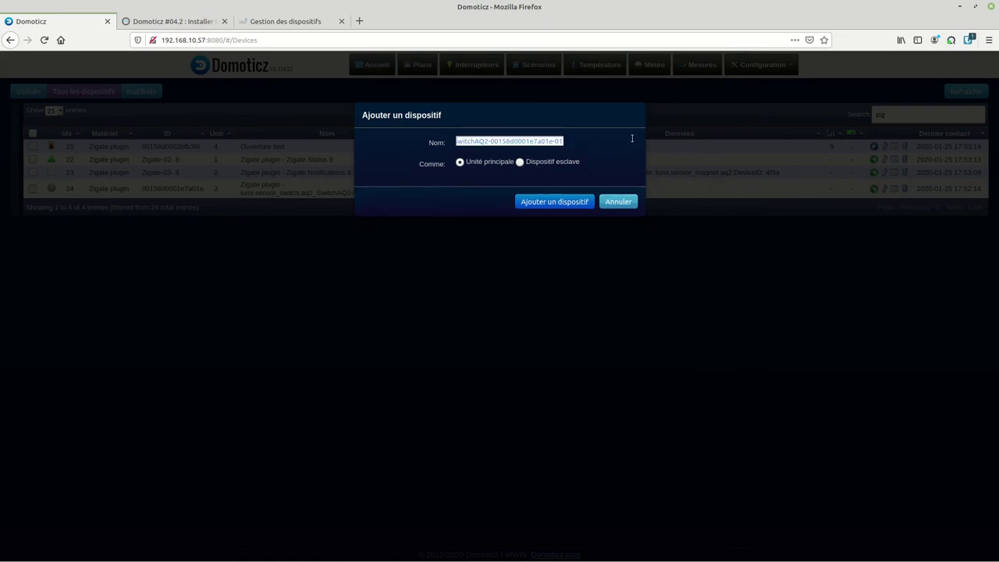
pyautogui.press('BackSpace')
pyautogui.write('bouton ')
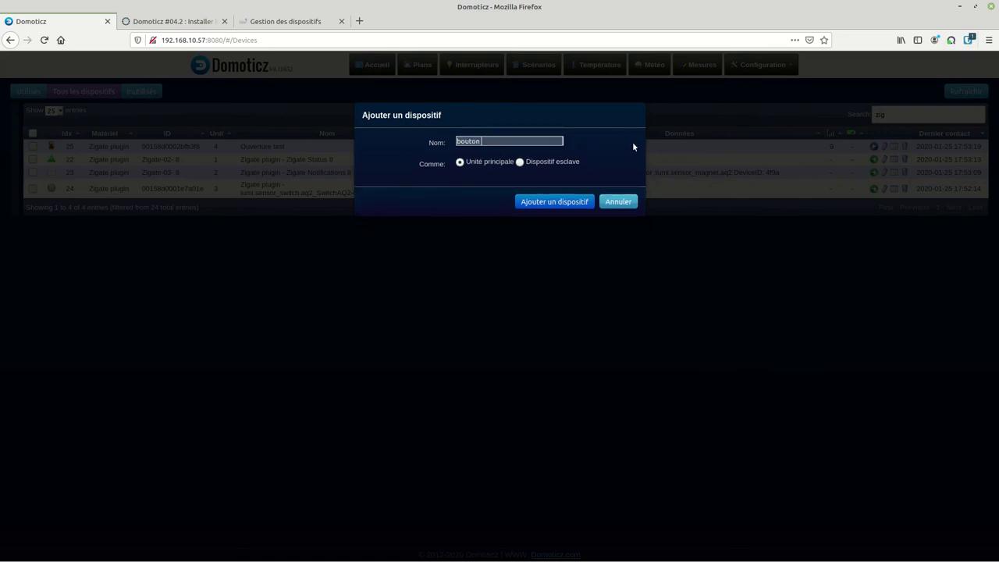
pyautogui.write('test')
pyautogui.click(569, 200)
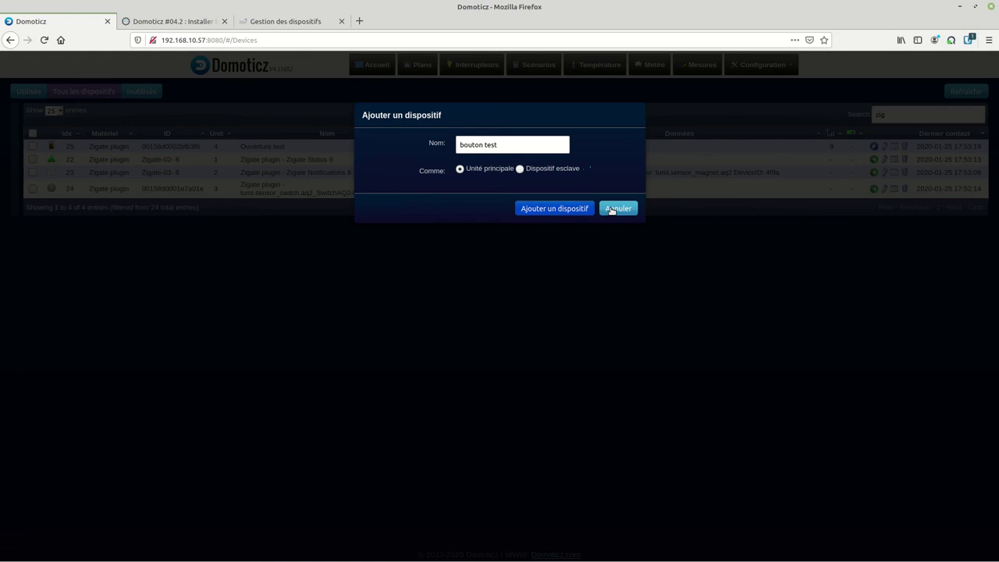
pyautogui.click(560, 206)
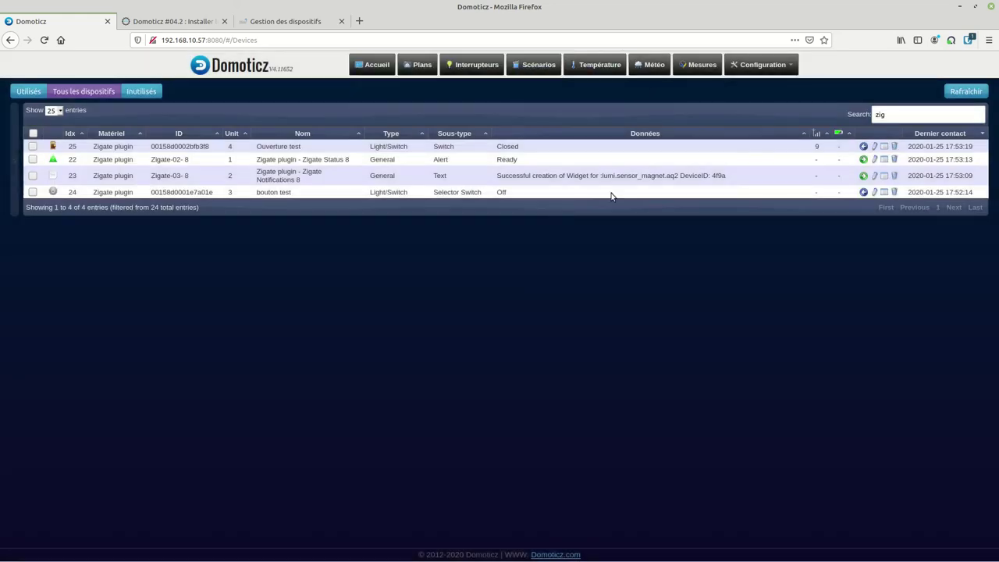
pyautogui.click(472, 68)
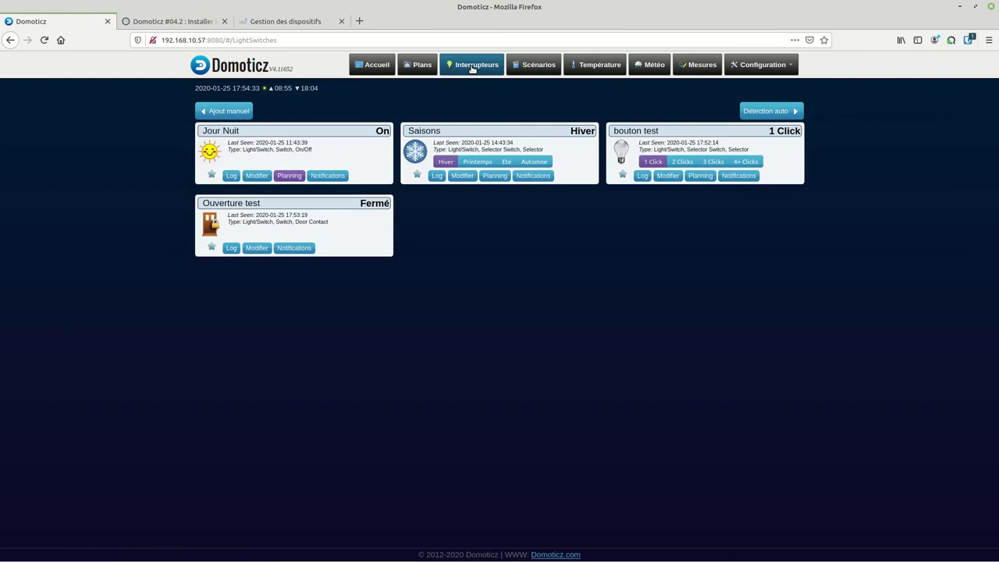